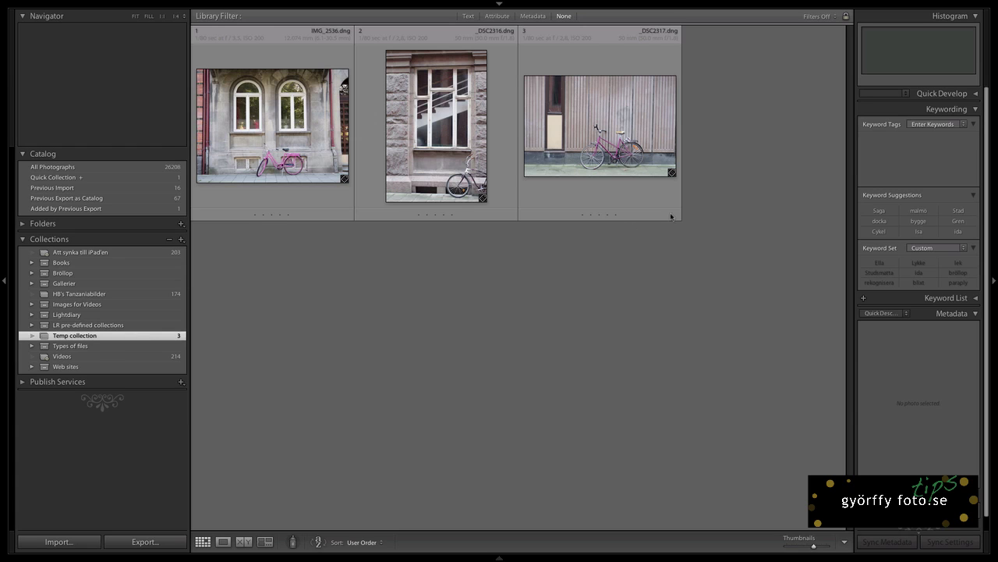
- Open the pink-bicycle photo IMG_2536 in Develop and collapse the History panel
{"action": "left_click", "coordinate": [311, 146]}
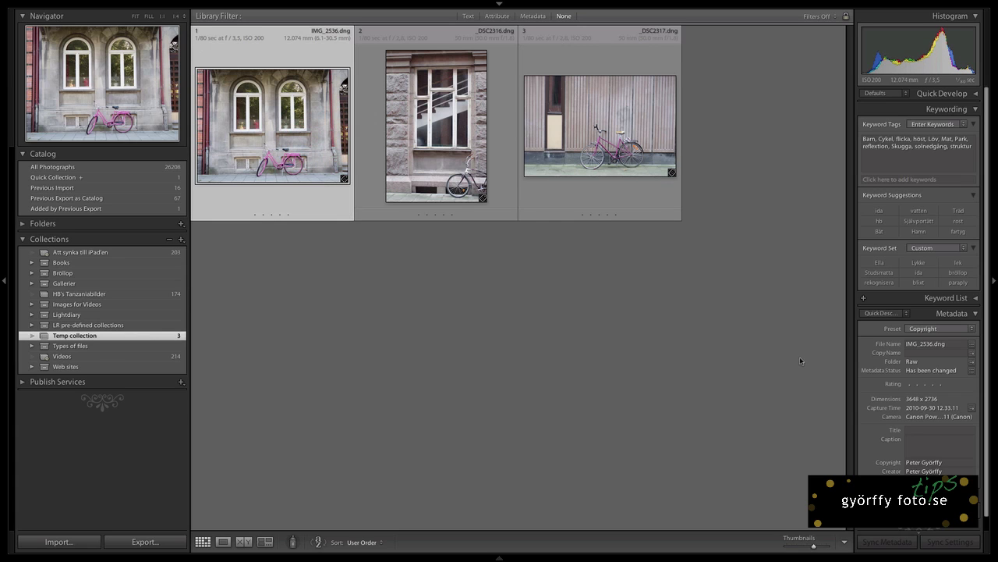
{"action": "key", "text": "d"}
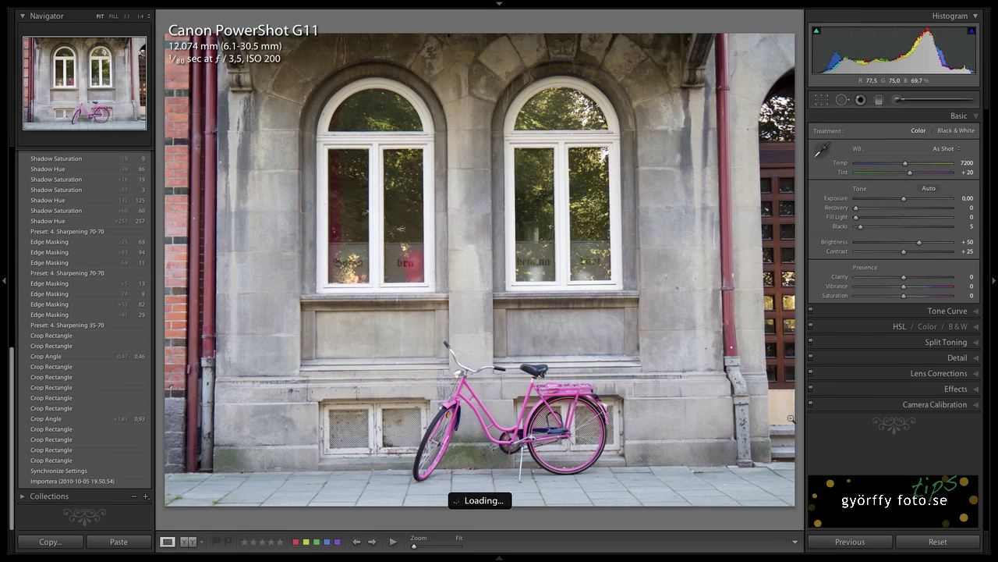
{"action": "left_click_drag", "start_coordinate": [13, 363], "coordinate": [8, 152]}
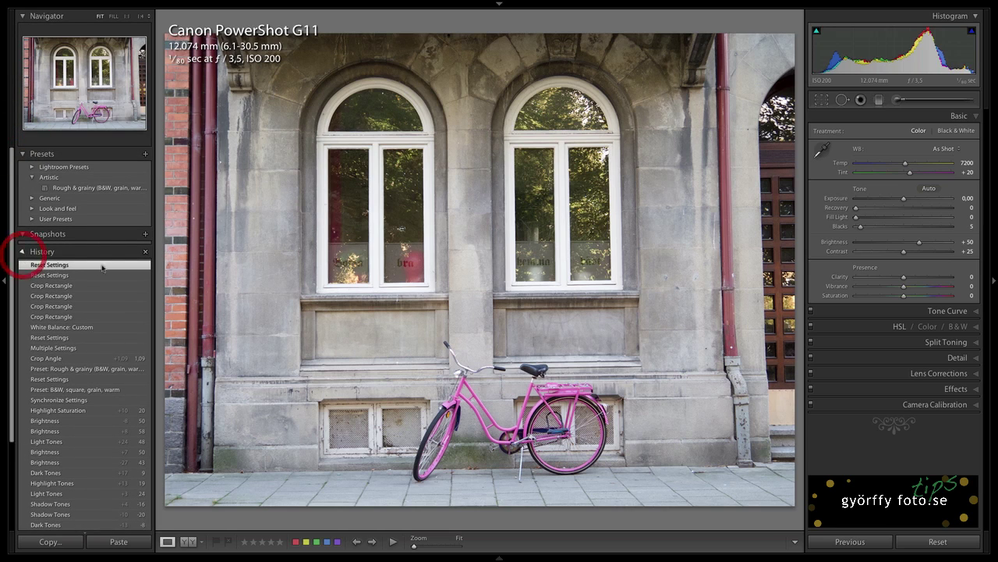
{"action": "left_click", "coordinate": [24, 251]}
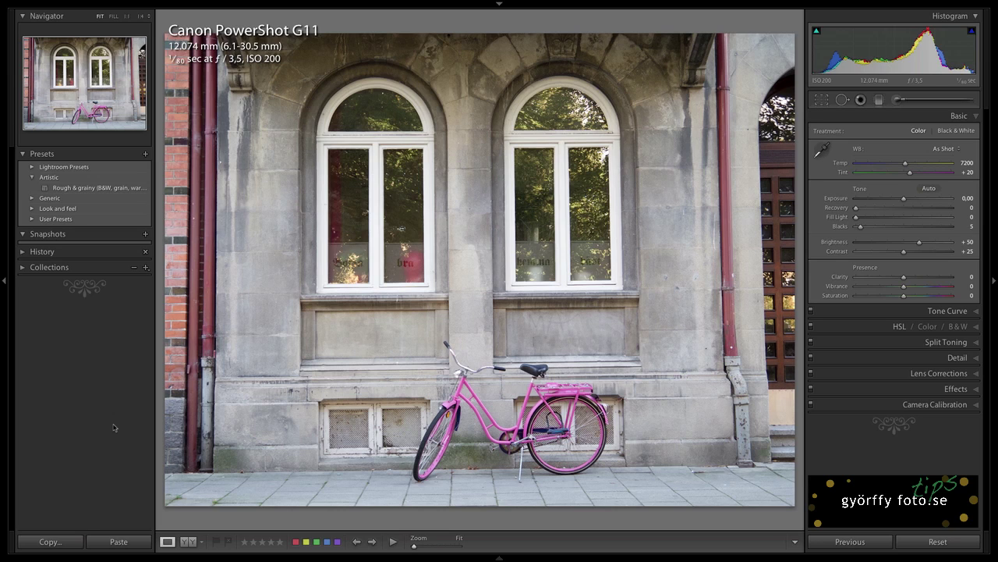
- Apply the Artistic 'Rough & grainy' (B&W, grain, warm) preset to the bicycle photo
{"action": "left_click", "coordinate": [94, 190]}
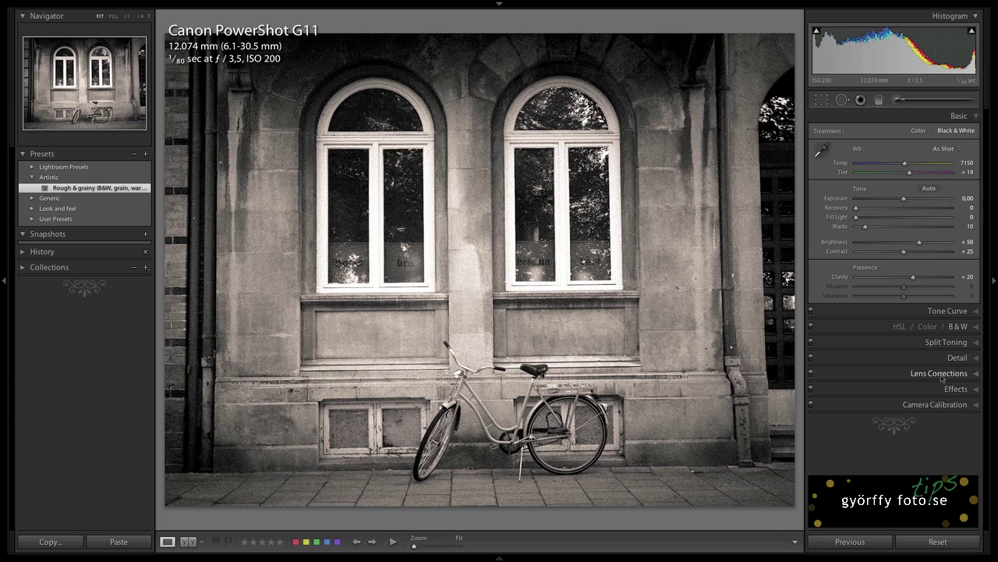
{"action": "left_click", "coordinate": [970, 375]}
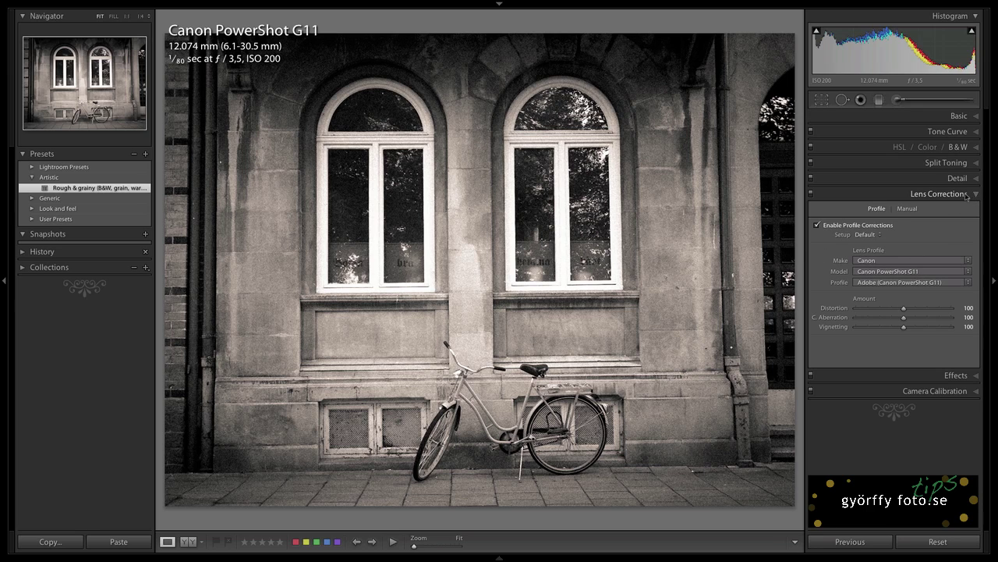
{"action": "left_click", "coordinate": [973, 195]}
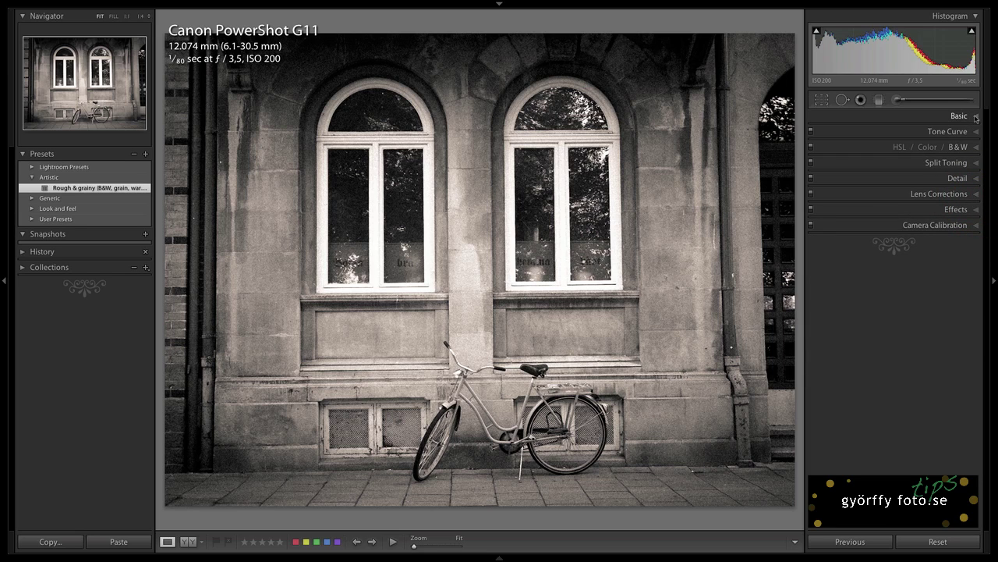
{"action": "left_click", "coordinate": [974, 116]}
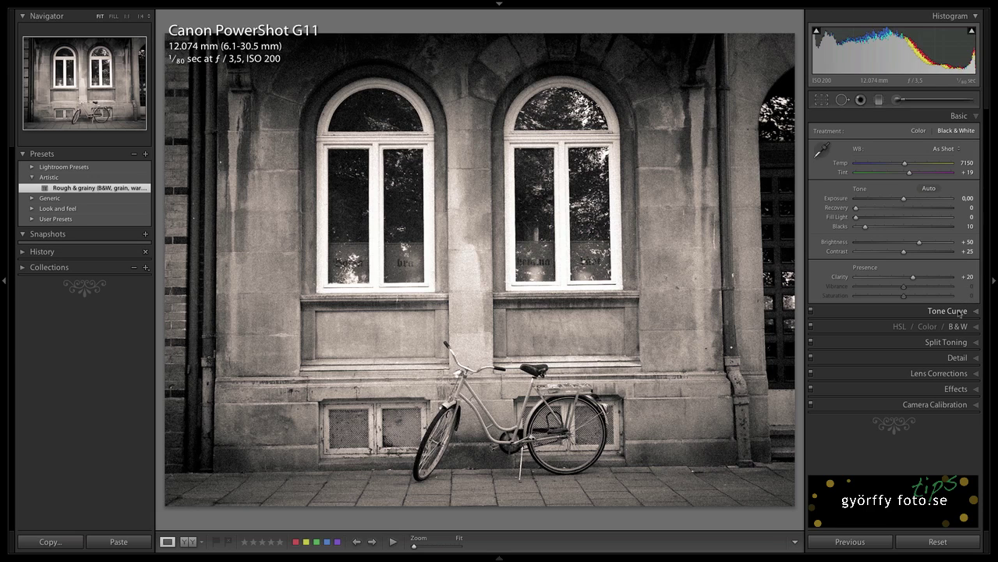
- Review the preset's tone curve and B&W mix (Red +2, Orange +20, Yellow +2)
{"action": "left_click", "coordinate": [961, 312]}
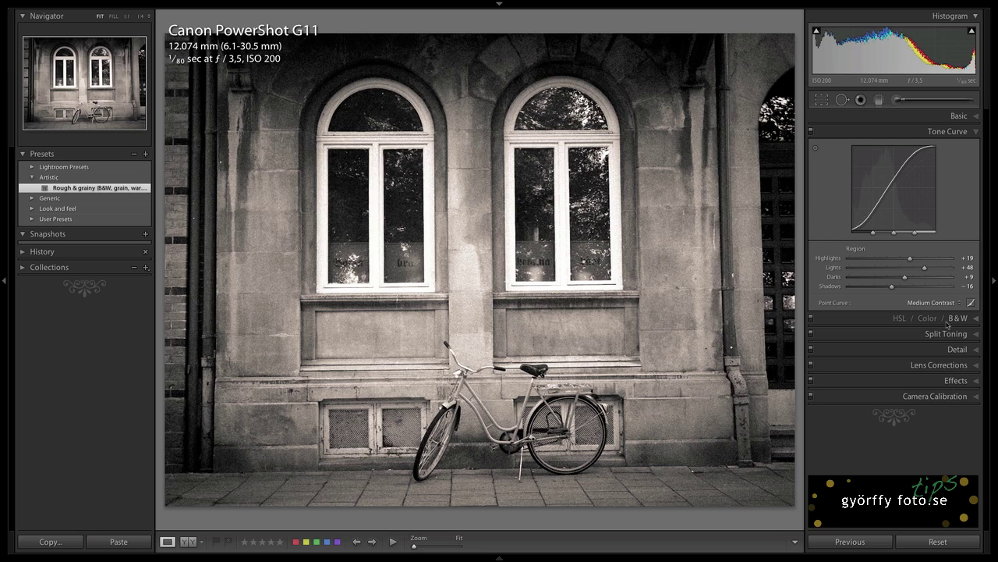
{"action": "left_click", "coordinate": [974, 321]}
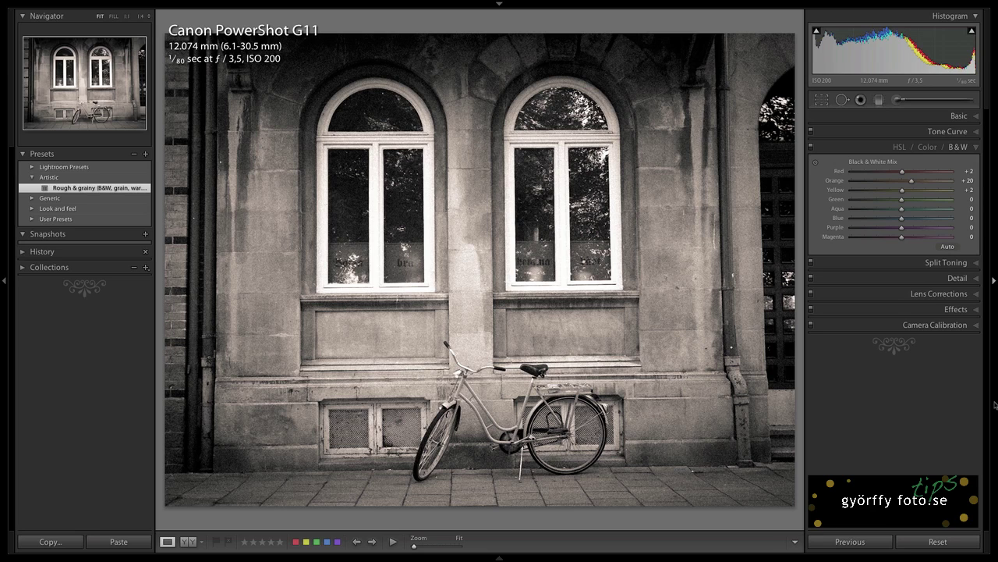
- Toggle split toning off and on to compare the warm highlight tint (Hue 37, Saturation 20)
{"action": "left_click", "coordinate": [975, 263]}
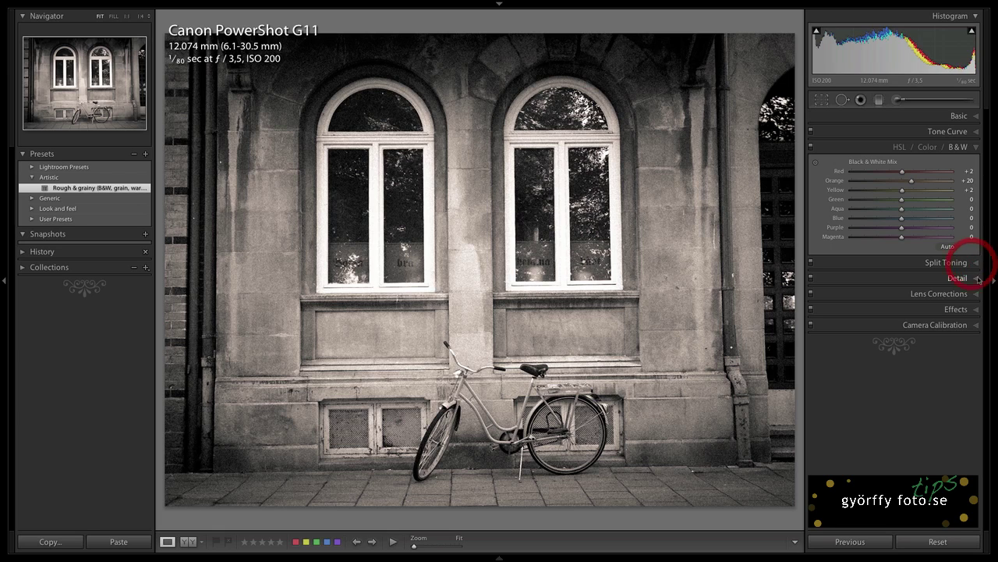
{"action": "left_click", "coordinate": [975, 264]}
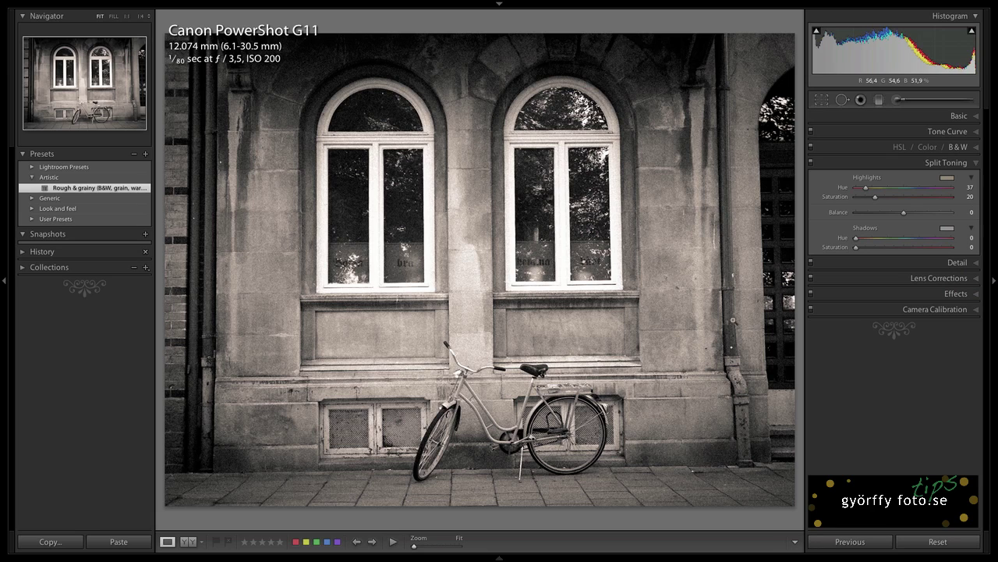
{"action": "left_click", "coordinate": [811, 163]}
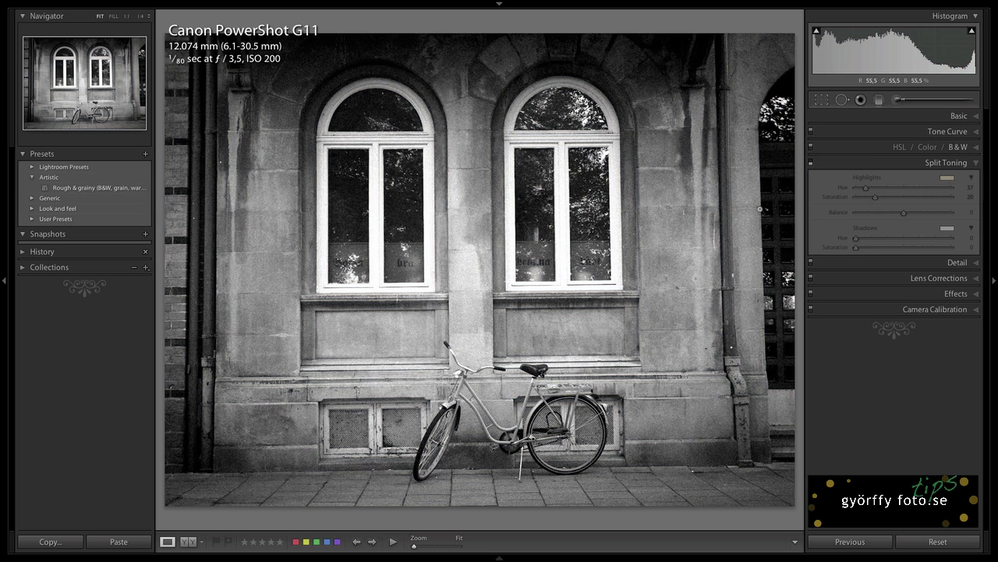
{"action": "left_click", "coordinate": [810, 163]}
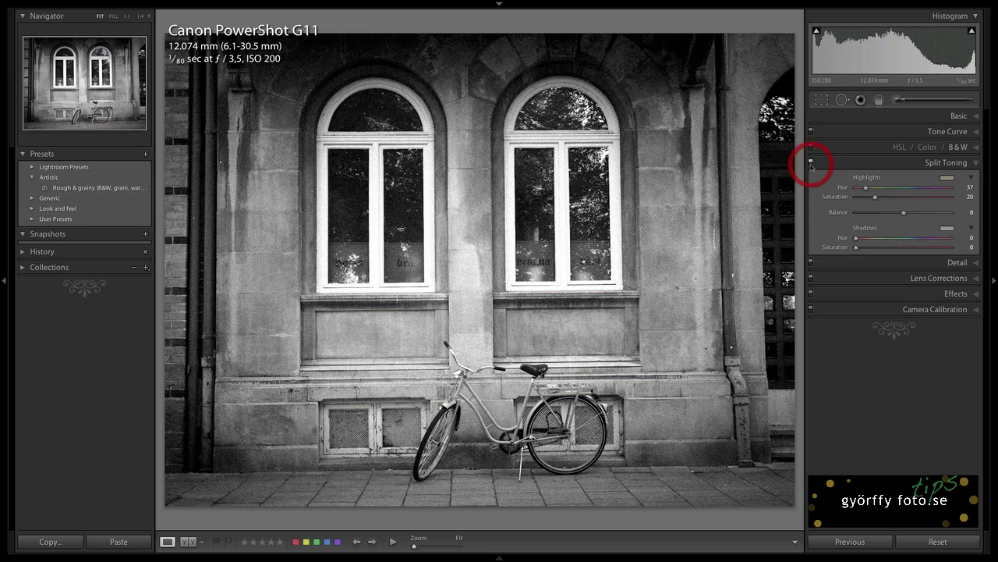
{"action": "left_click", "coordinate": [810, 162]}
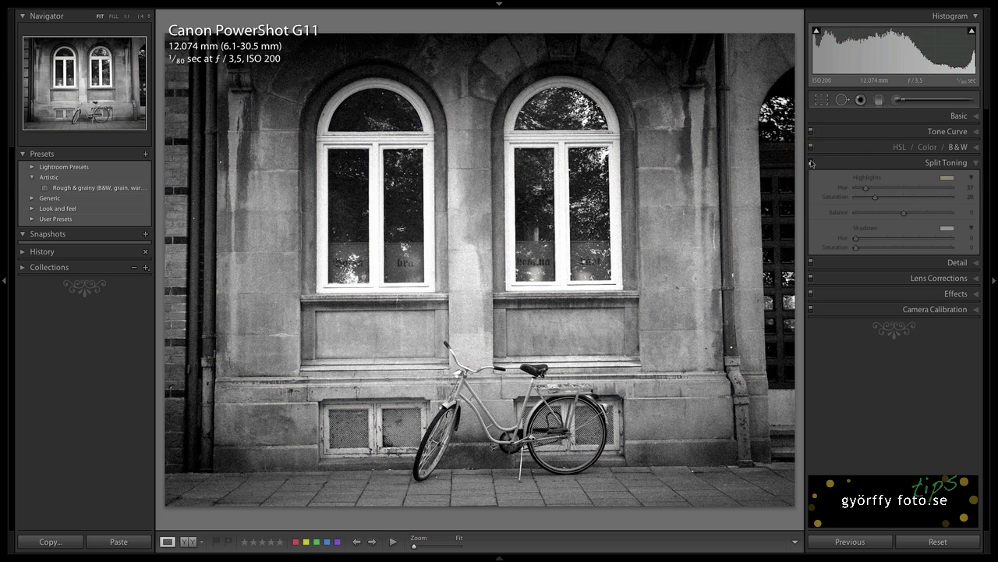
{"action": "left_click", "coordinate": [810, 162]}
{"action": "left_click", "coordinate": [906, 404]}
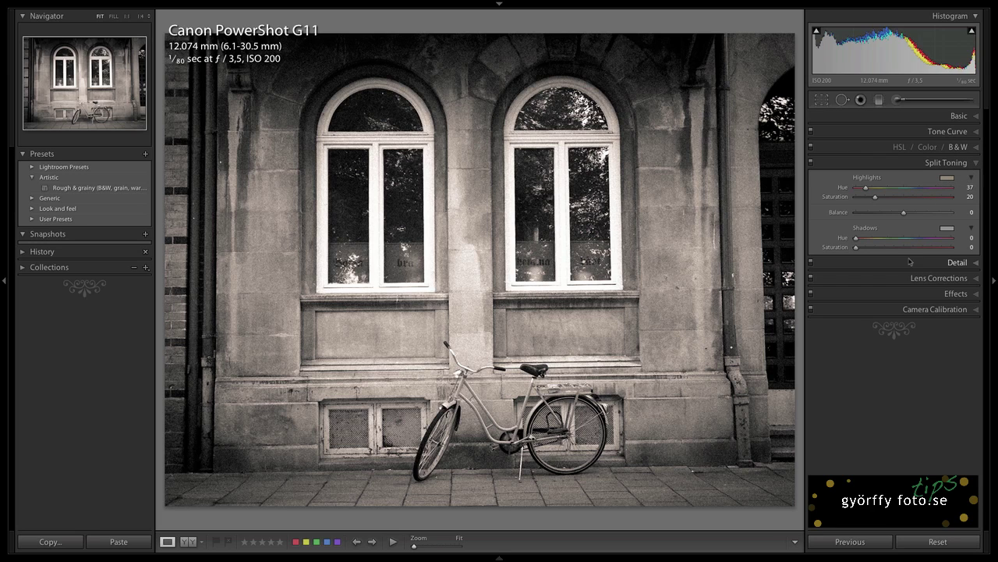
- Preview the sharpening mask, set Masking to 70, and show Lens Corrections
{"action": "left_click", "coordinate": [973, 264]}
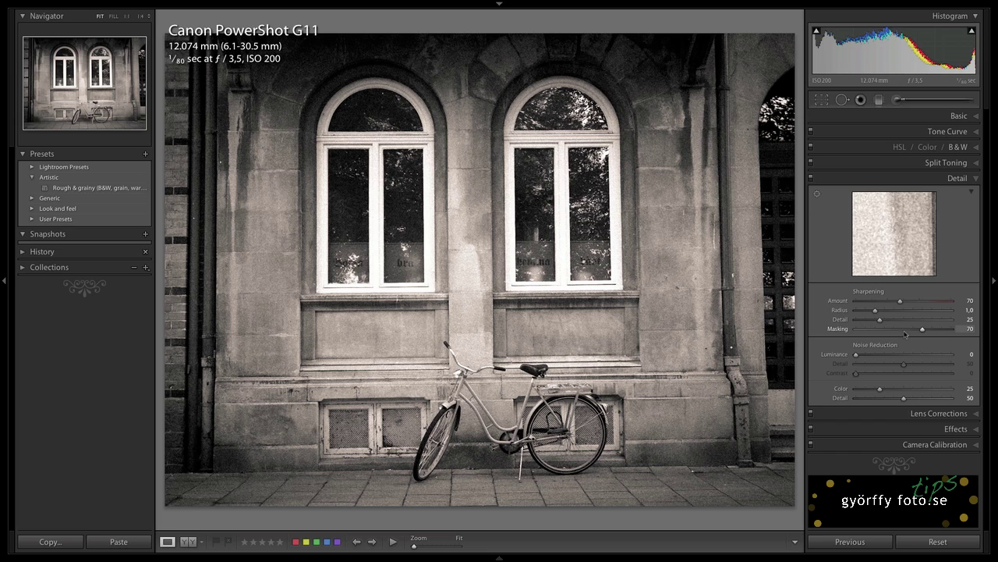
{"action": "key", "text": "alt"}
{"action": "left_click", "coordinate": [923, 329], "text": "alt"}
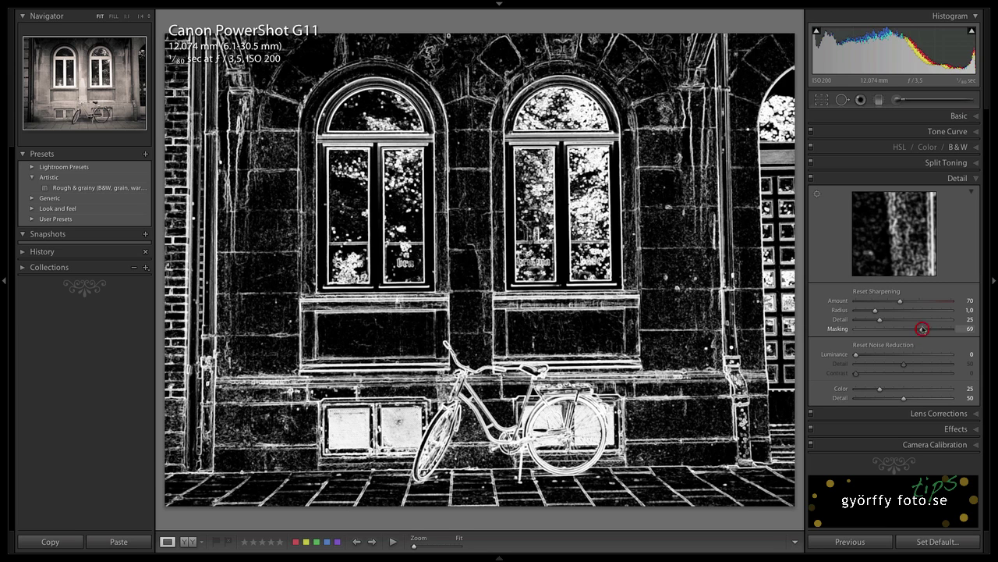
{"action": "left_click_drag", "start_coordinate": [921, 329], "coordinate": [921, 330]}
{"action": "left_click", "coordinate": [966, 330]}
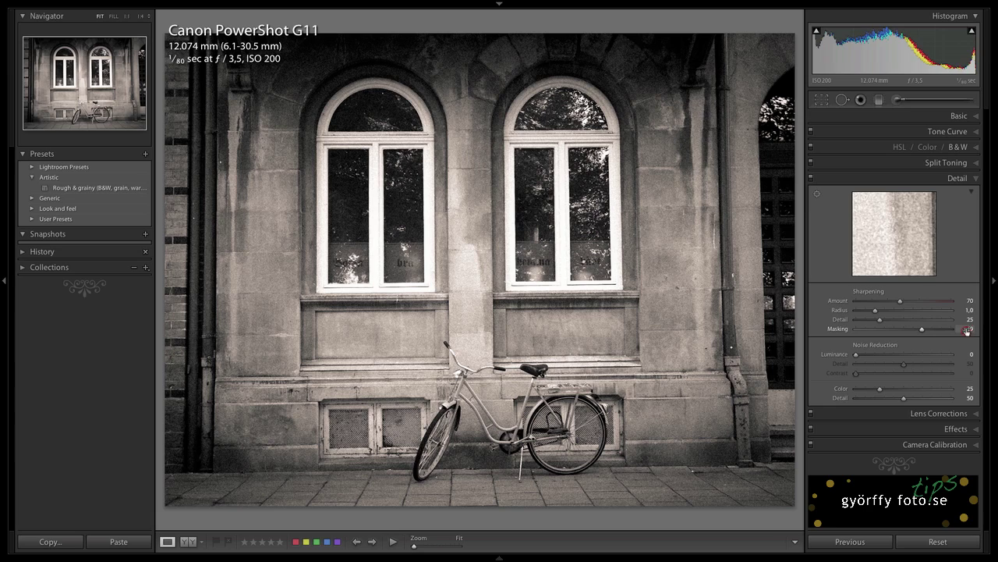
{"action": "type", "text": "70"}
{"action": "key", "text": "Return"}
{"action": "left_click", "coordinate": [947, 413]}
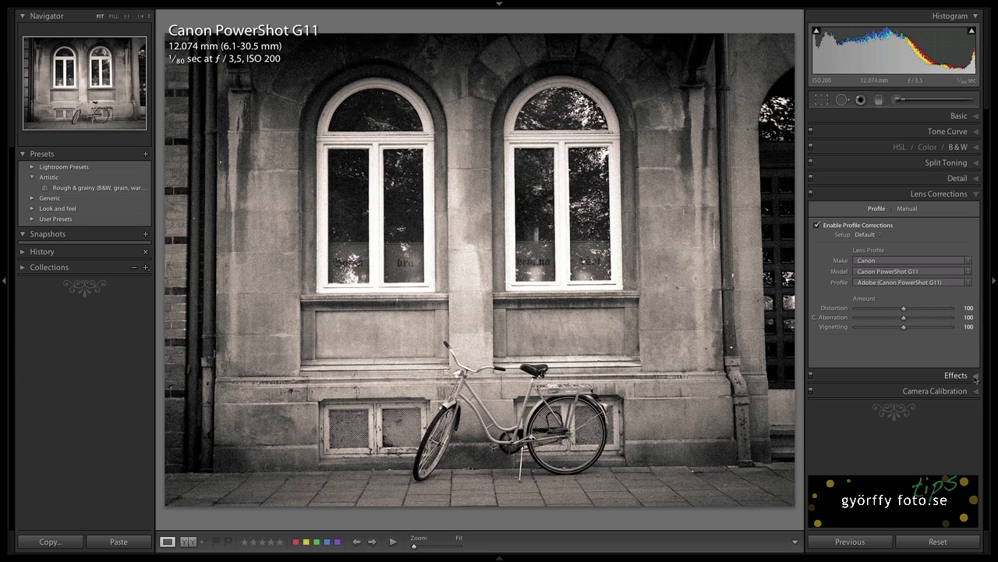
- Review the Effects vignette and grain, then the Camera Landscape calibration profile
{"action": "left_click", "coordinate": [976, 377]}
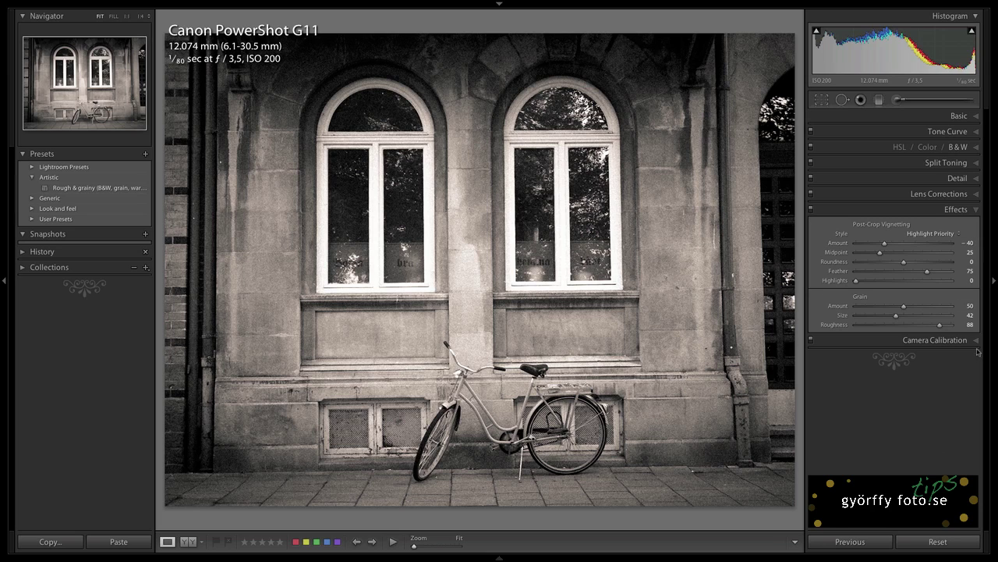
{"action": "left_click", "coordinate": [955, 339]}
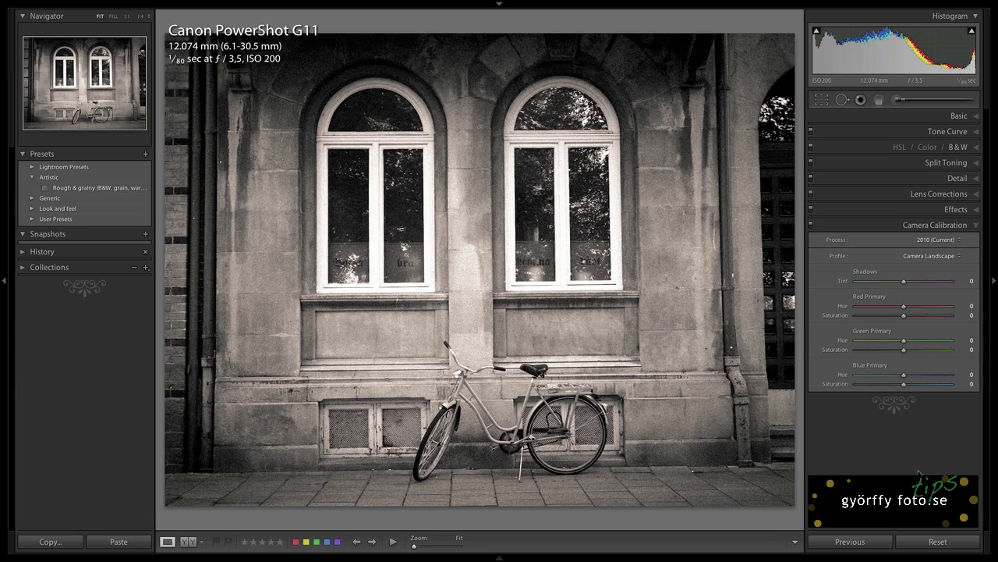
- Reapply Rough & grainy and crop to a 1 x 1 square shifted to keep more left side
{"action": "left_click", "coordinate": [112, 188]}
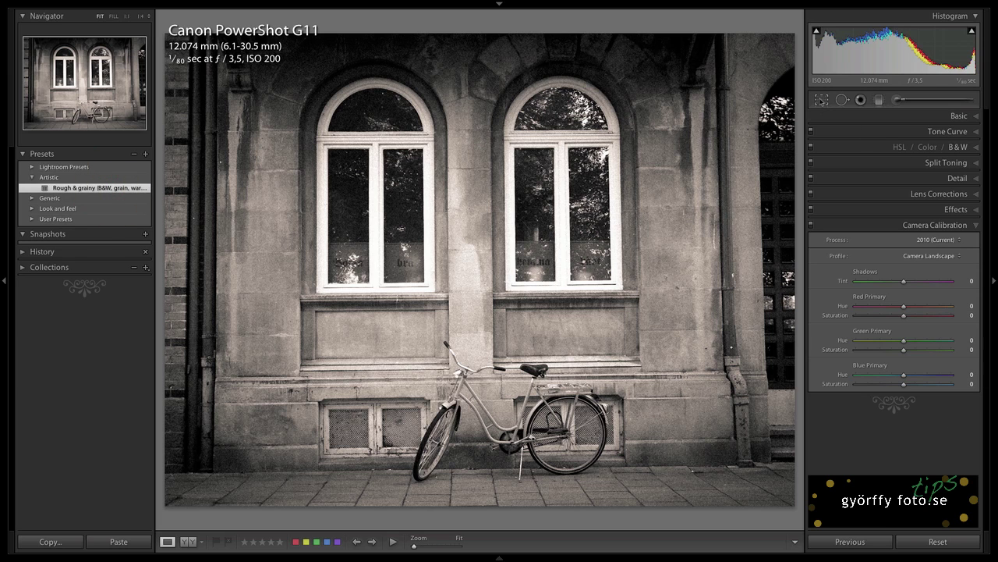
{"action": "left_click", "coordinate": [821, 99]}
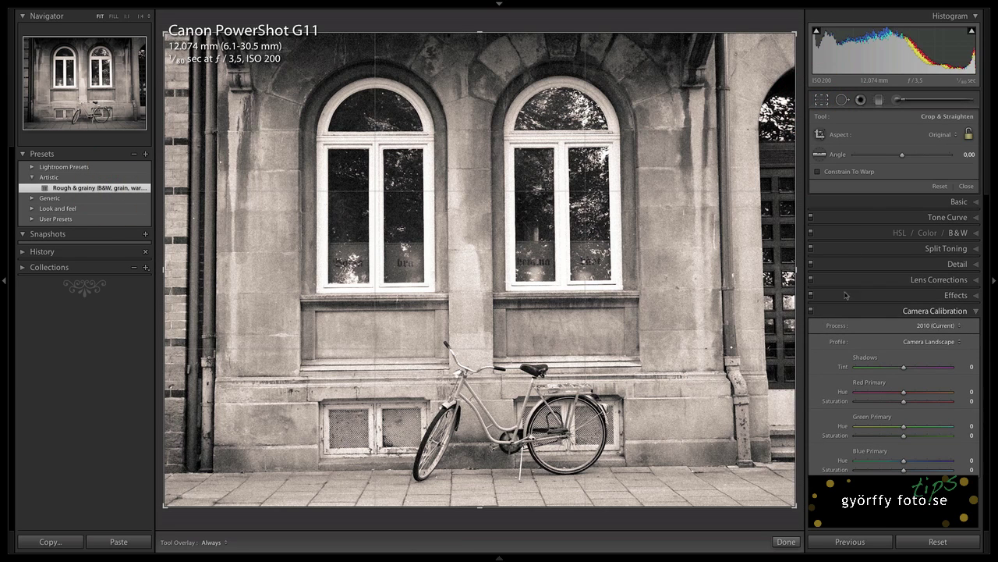
{"action": "left_click", "coordinate": [941, 135]}
{"action": "left_click", "coordinate": [940, 148]}
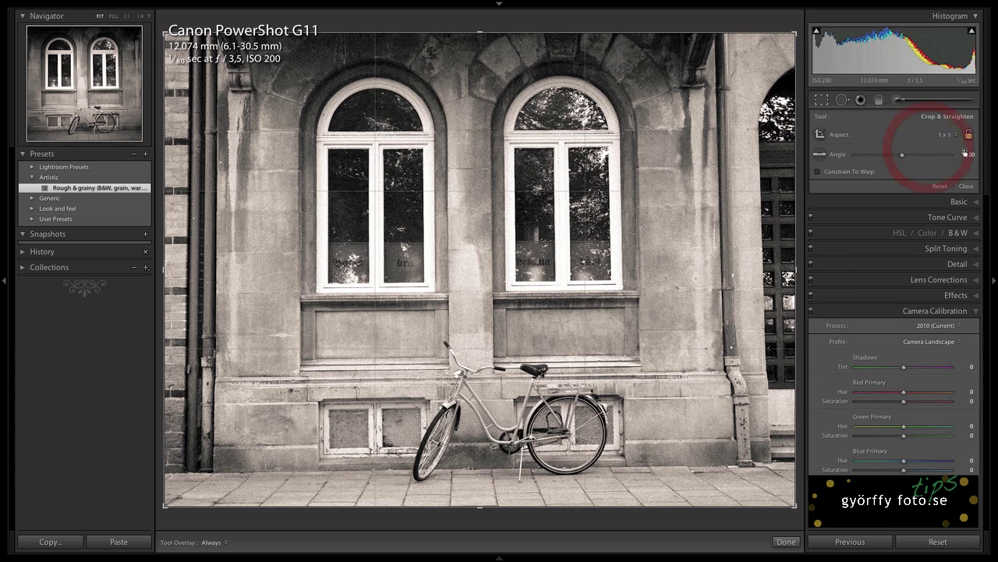
{"action": "left_click_drag", "start_coordinate": [590, 336], "coordinate": [671, 327]}
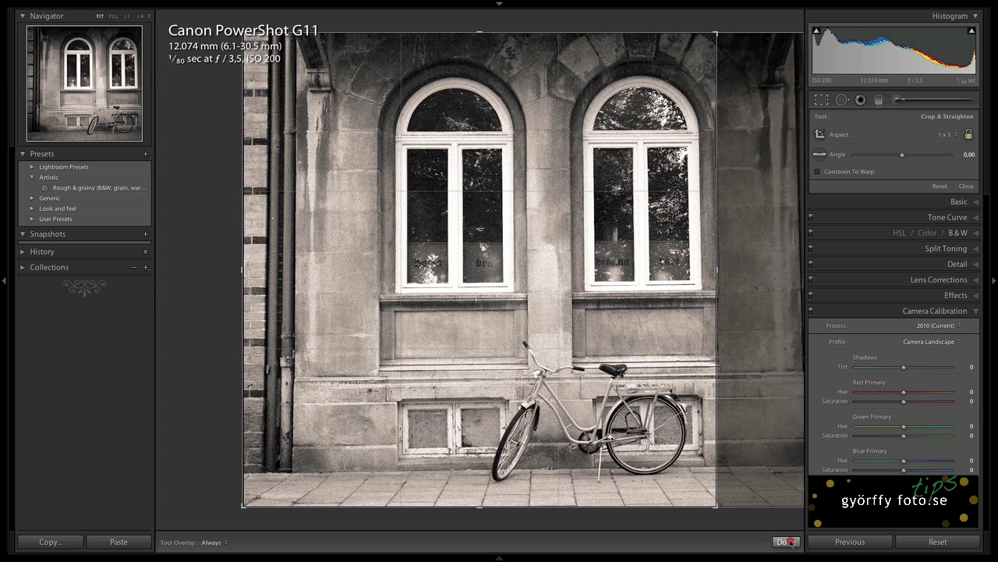
{"action": "left_click", "coordinate": [787, 541]}
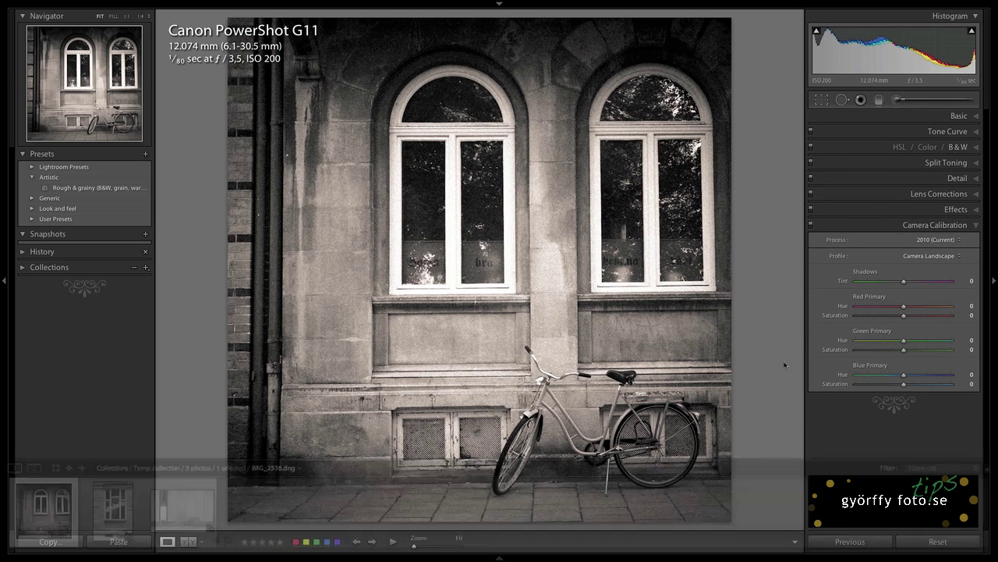
- Try a cooler Temp, undo it, and set Exposure to -0.05
{"action": "left_click", "coordinate": [958, 115]}
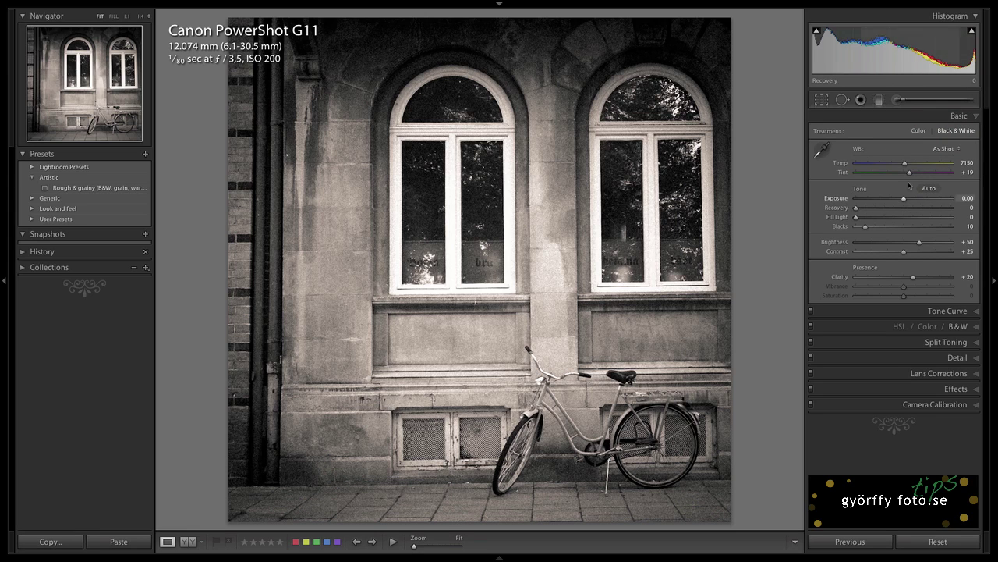
{"action": "mouse_move", "coordinate": [905, 163]}
{"action": "left_mouse_down"}
{"action": "mouse_move", "coordinate": [931, 163]}
{"action": "mouse_move", "coordinate": [905, 165]}
{"action": "left_mouse_up"}
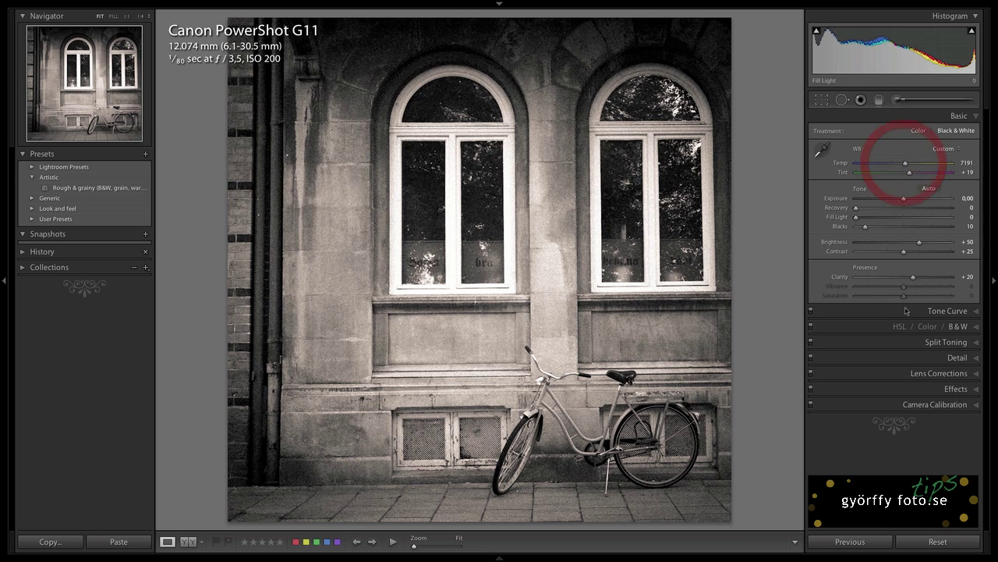
{"action": "key", "text": "ctrl+z"}
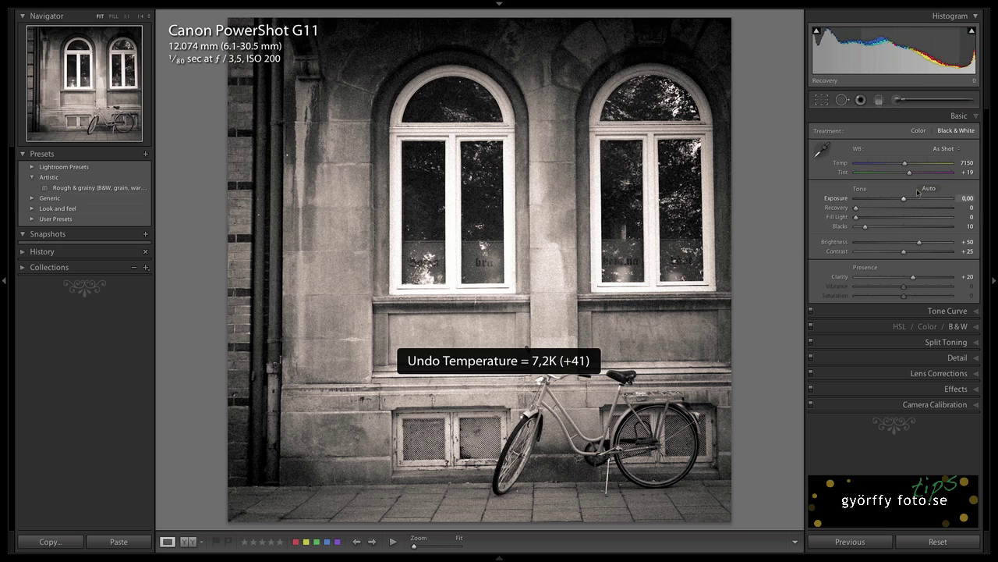
{"action": "left_click_drag", "start_coordinate": [904, 200], "coordinate": [905, 202]}
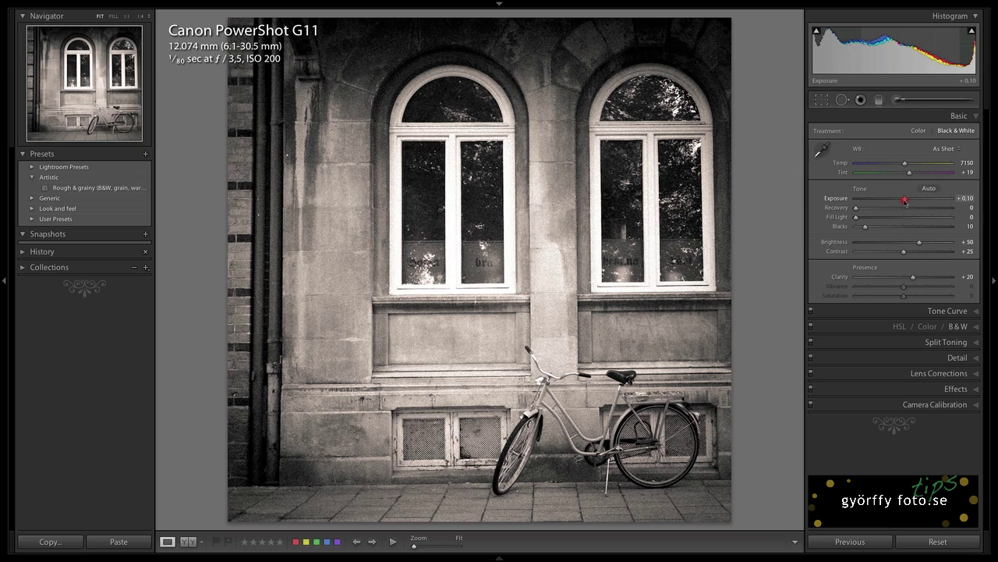
{"action": "left_click_drag", "start_coordinate": [905, 201], "coordinate": [903, 201]}
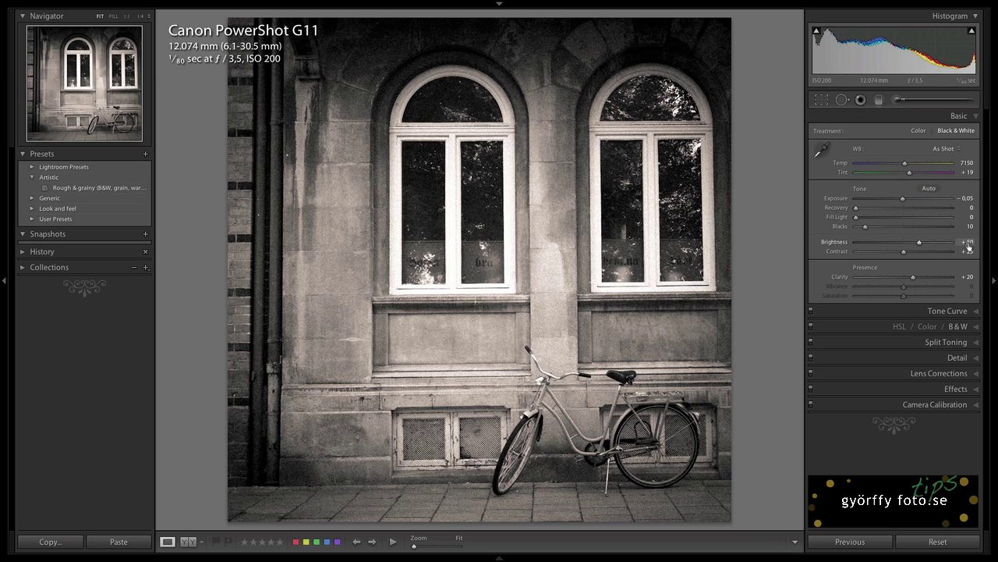
- Compare before/after, reset all Develop settings, and copy settings to the before image
{"action": "key", "text": "y"}
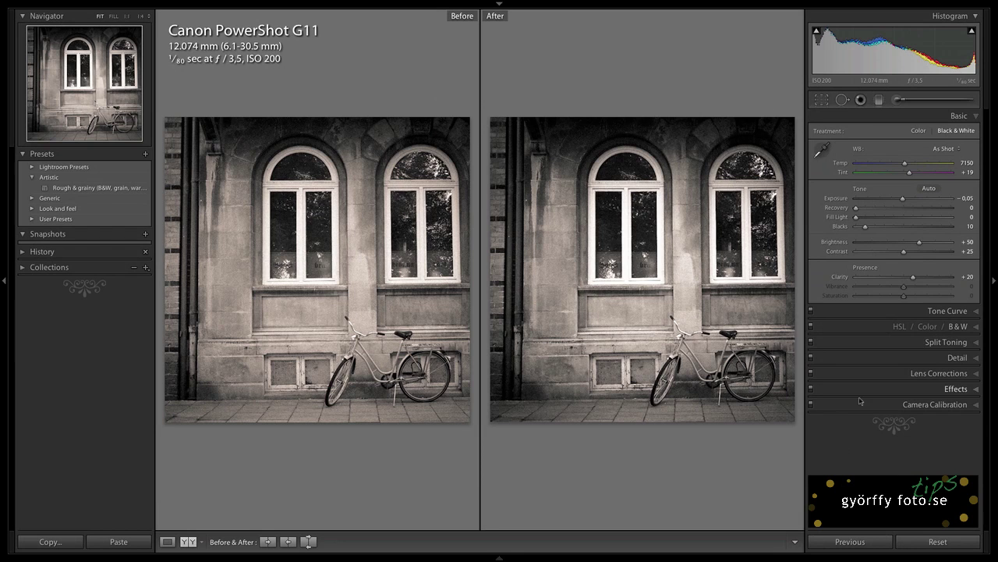
{"action": "key", "text": "y"}
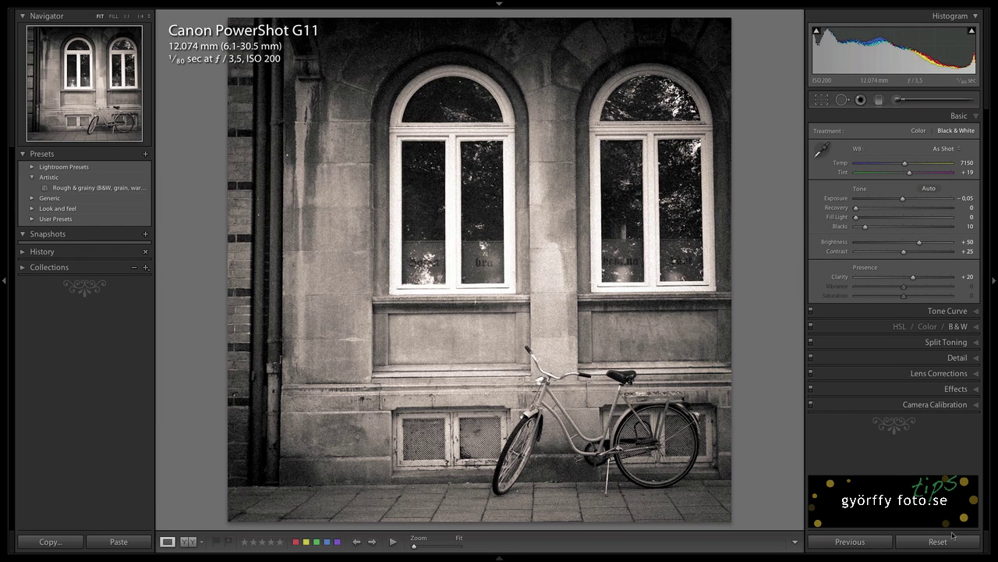
{"action": "left_click", "coordinate": [940, 541]}
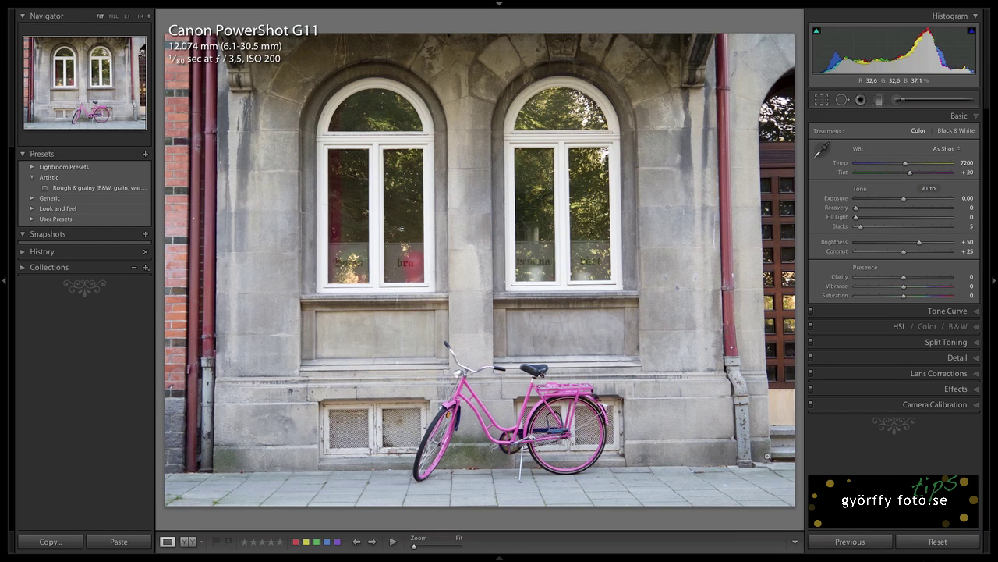
{"action": "key", "text": "y"}
{"action": "left_click", "coordinate": [288, 541]}
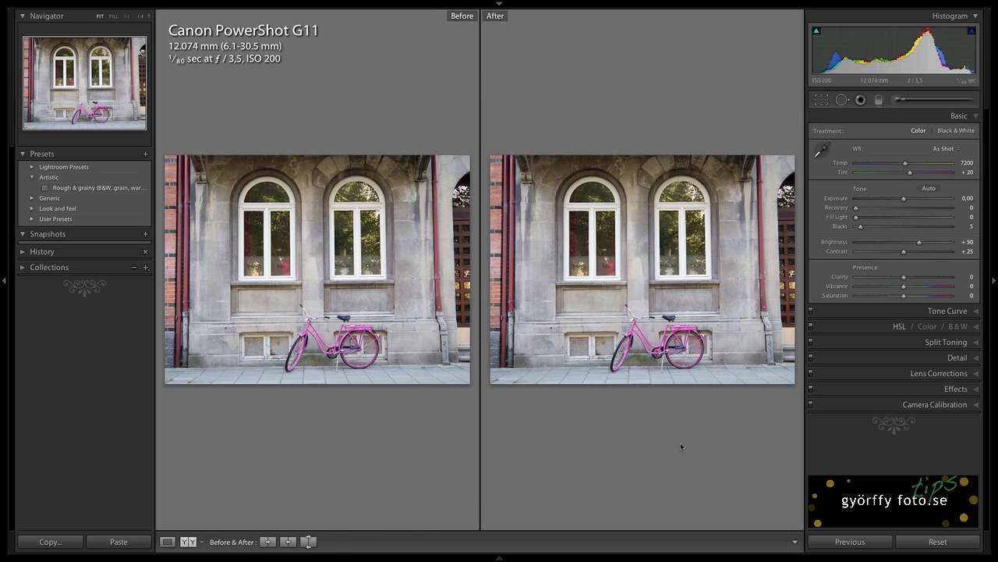
{"action": "key", "text": "y"}
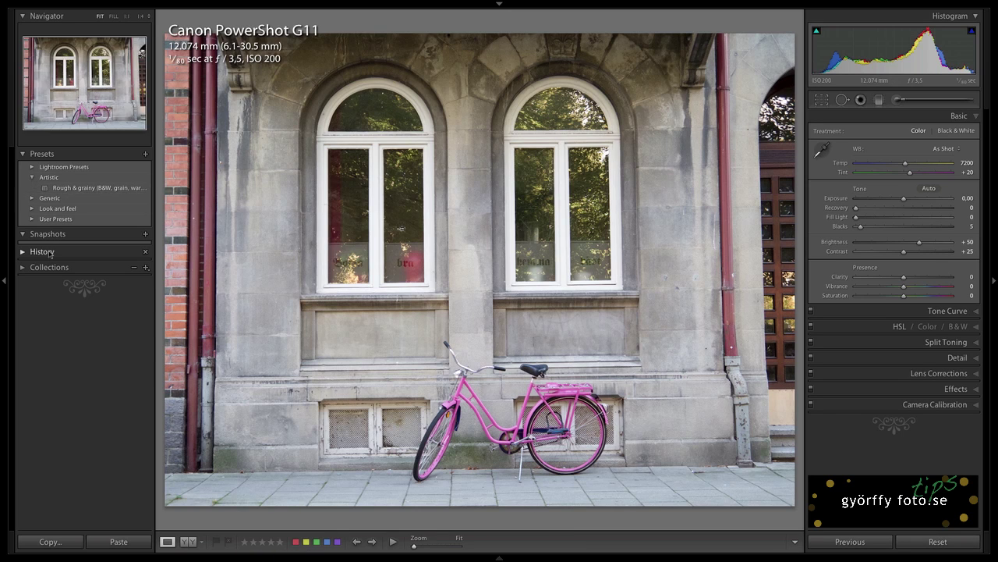
- Restore the edit from the History Exposure step and compare it with the original
{"action": "left_click", "coordinate": [24, 252]}
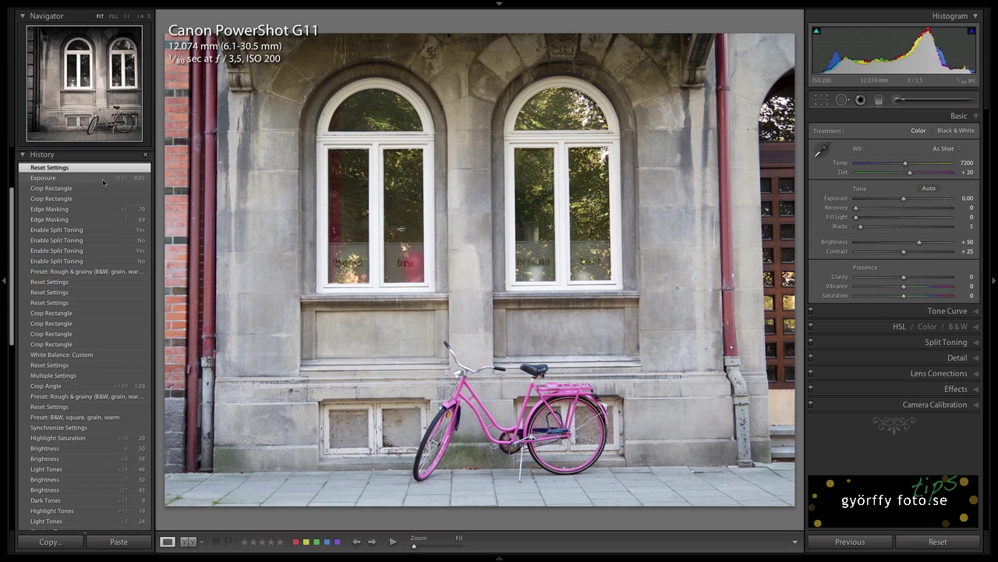
{"action": "left_click", "coordinate": [98, 179]}
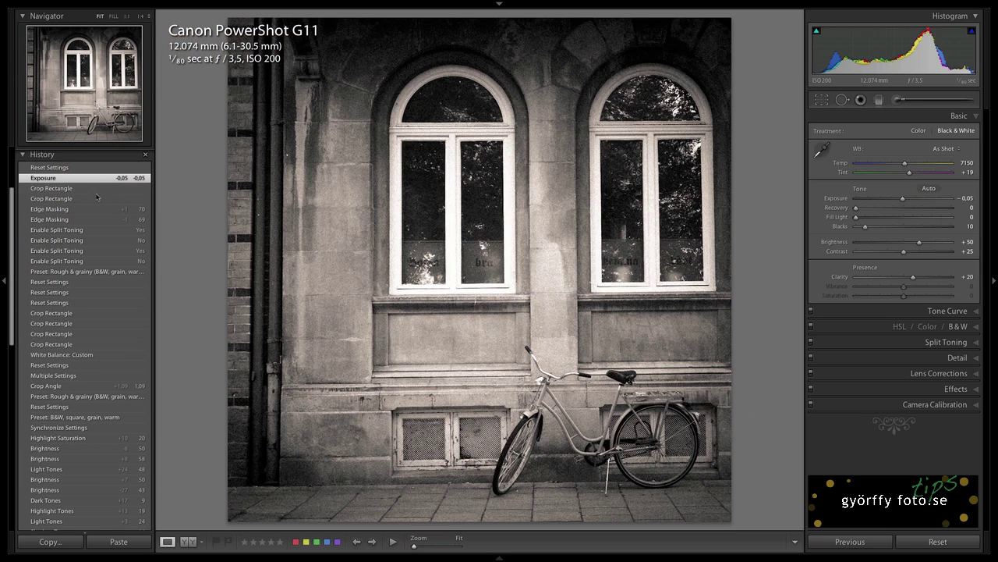
{"action": "key", "text": "y"}
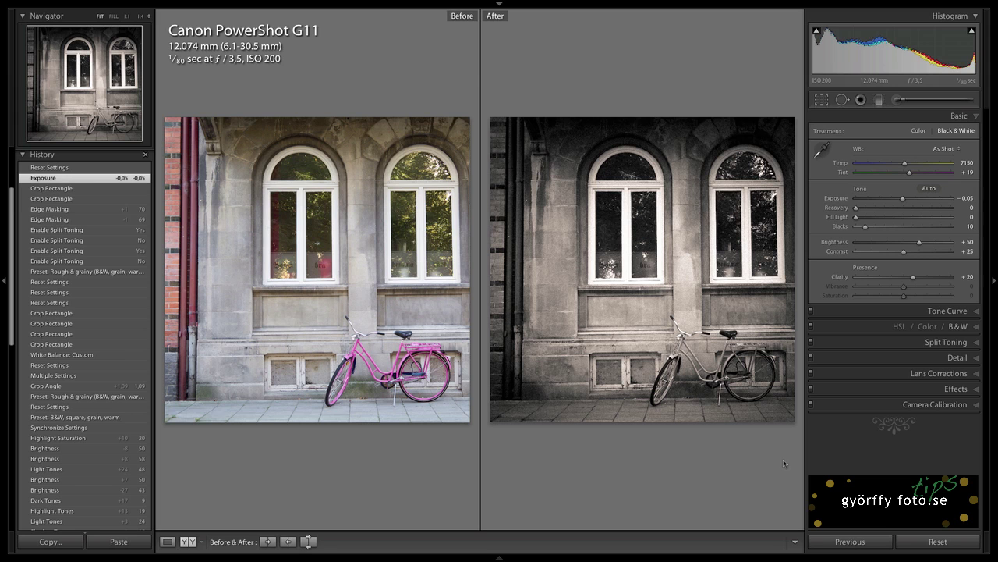
- Check the first photo's crop, then open the second grid photo in Develop
{"action": "key", "text": "r"}
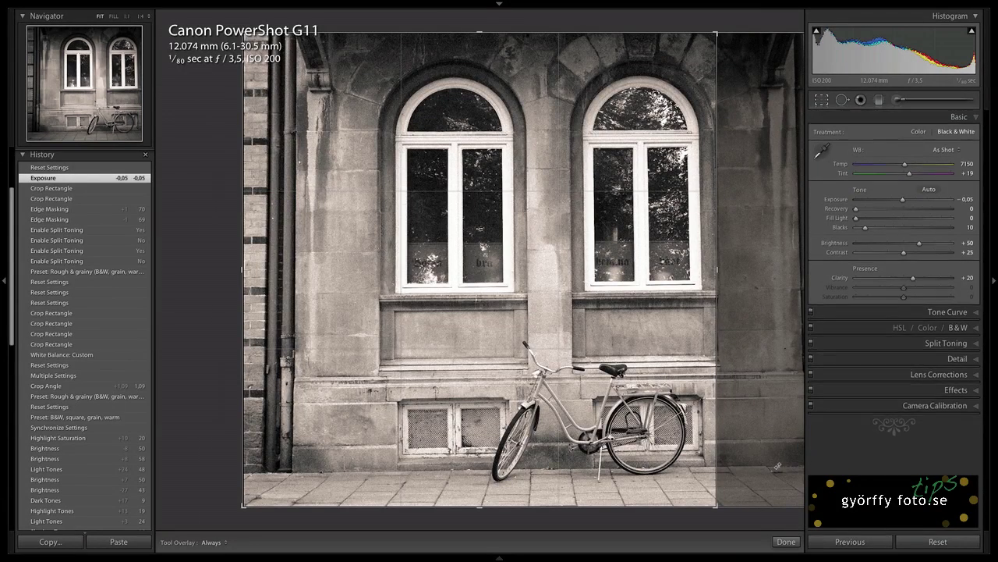
{"action": "key", "text": "r"}
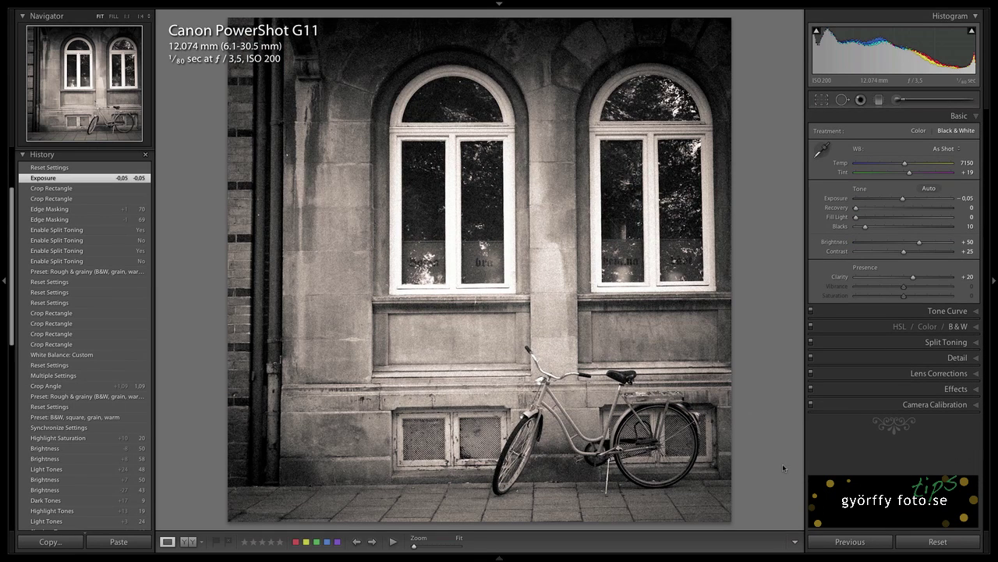
{"action": "key", "text": "g"}
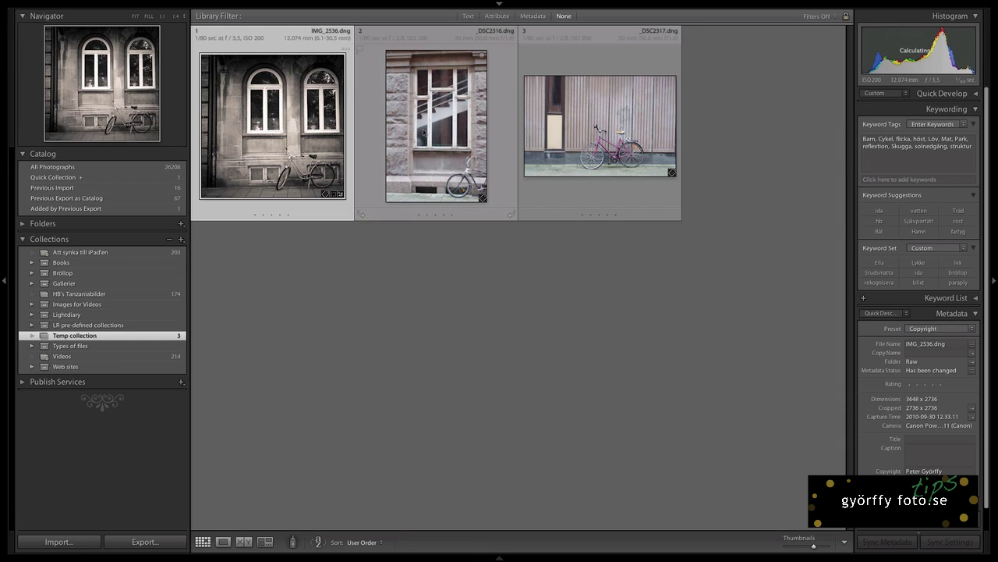
{"action": "key", "text": "Right"}
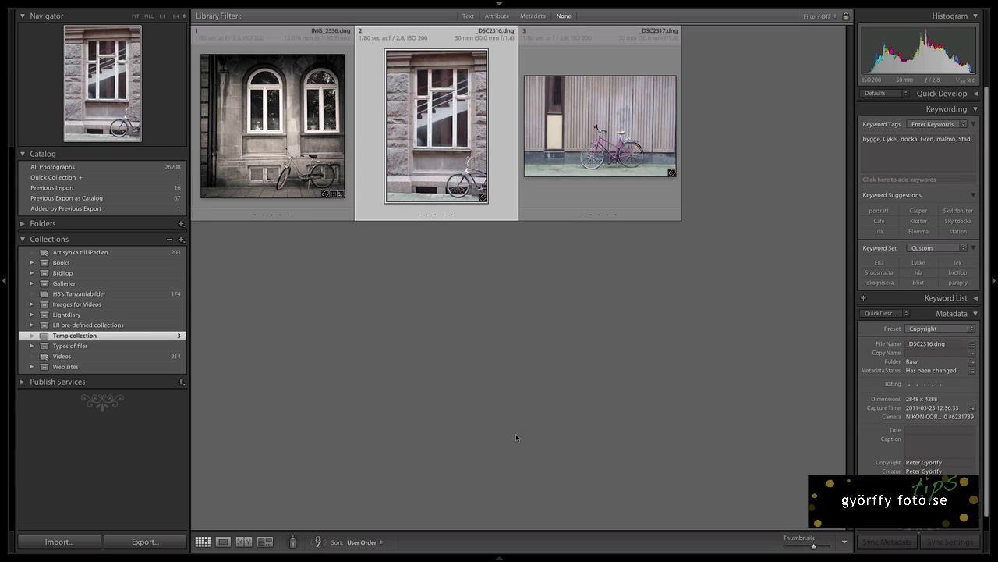
{"action": "key", "text": "d"}
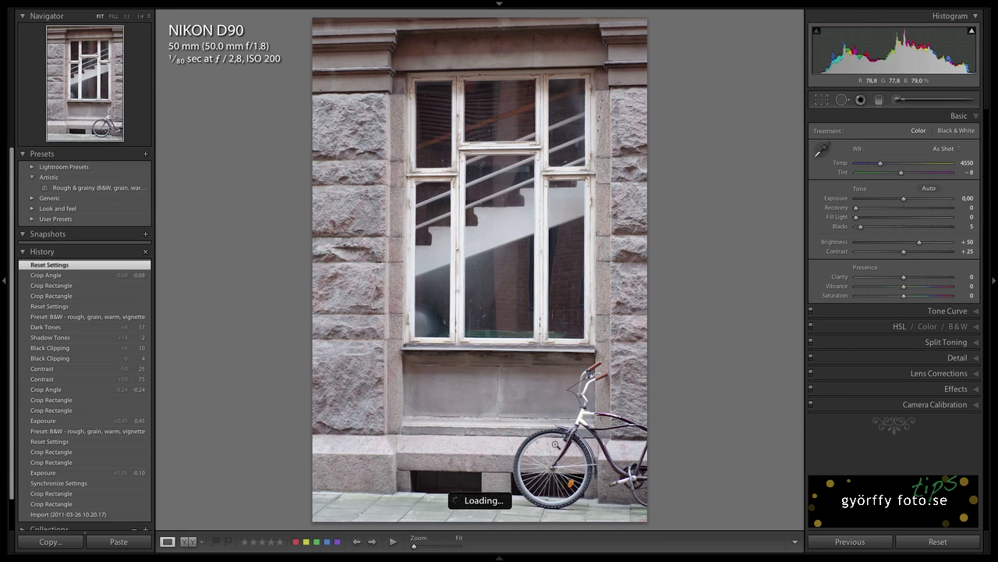
- Apply Rough & grainy, set Exposure +0.35, and crop to a 1 x 1 square moved upward
{"action": "left_click", "coordinate": [71, 188]}
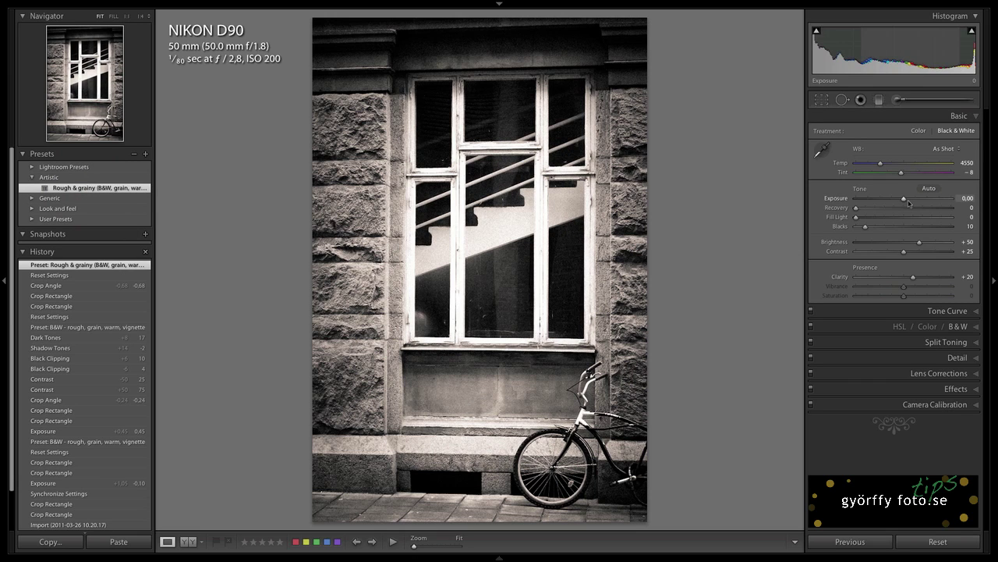
{"action": "left_click_drag", "start_coordinate": [904, 199], "coordinate": [908, 198]}
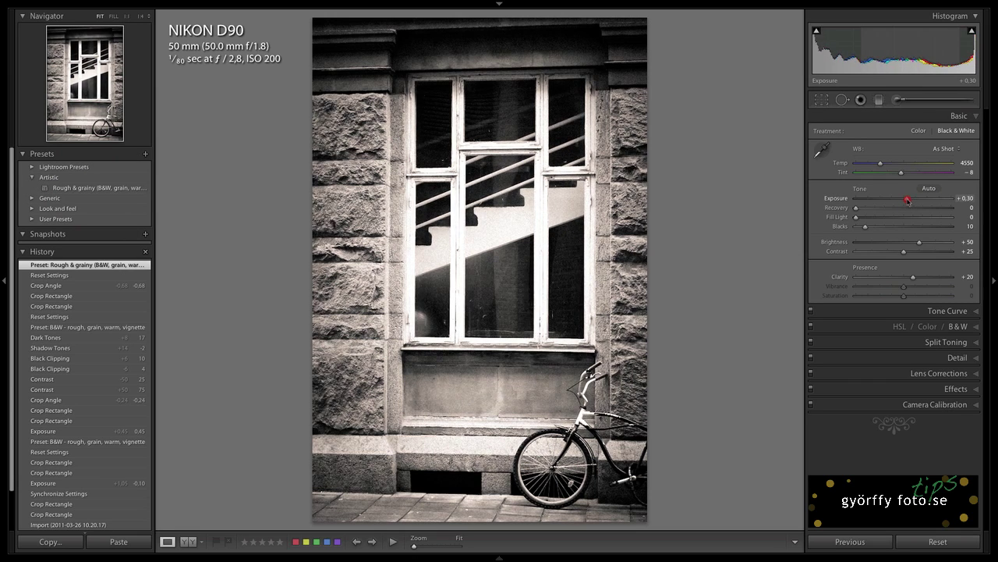
{"action": "left_click", "coordinate": [821, 101]}
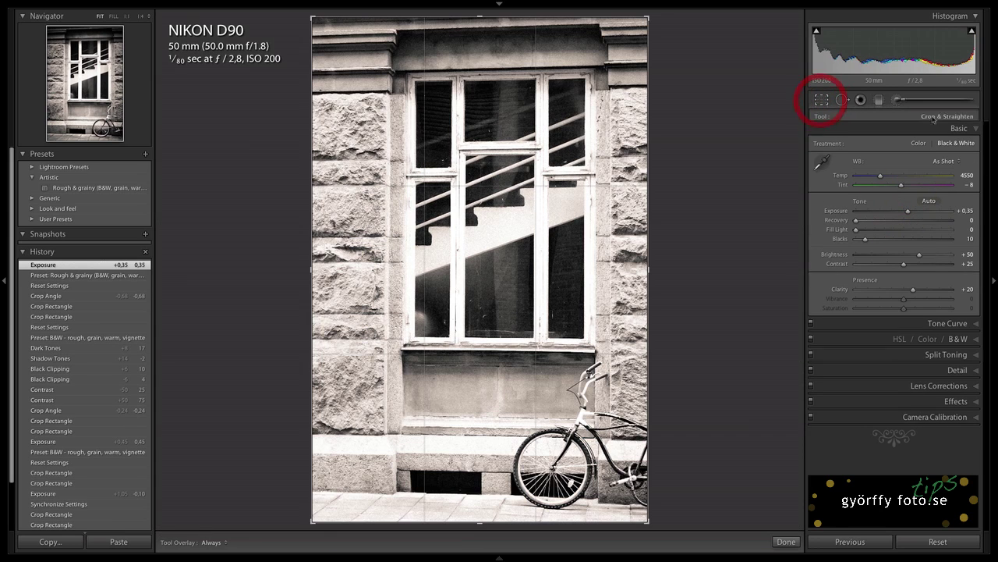
{"action": "left_click", "coordinate": [952, 137]}
{"action": "left_click", "coordinate": [941, 147]}
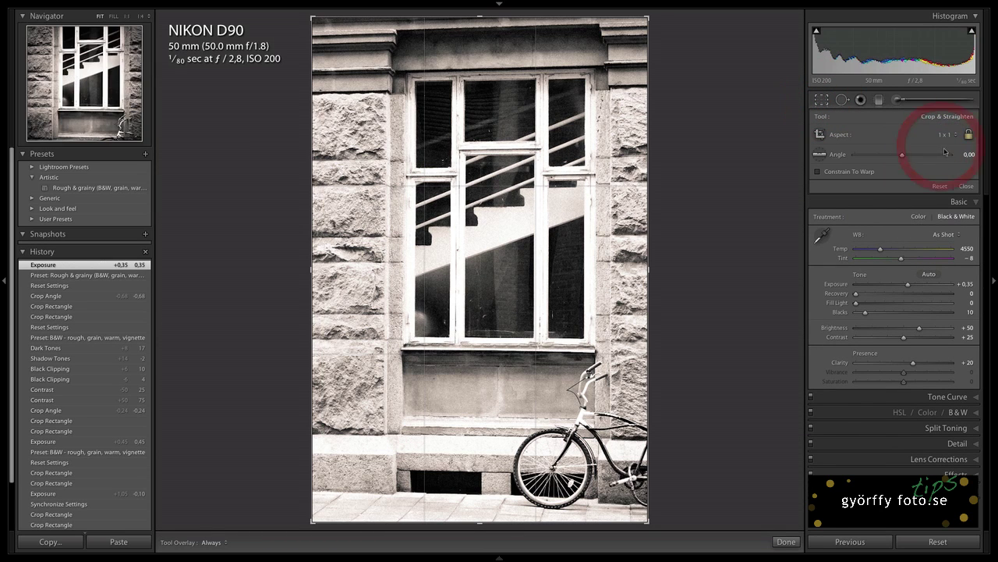
{"action": "left_click_drag", "start_coordinate": [529, 360], "coordinate": [535, 222]}
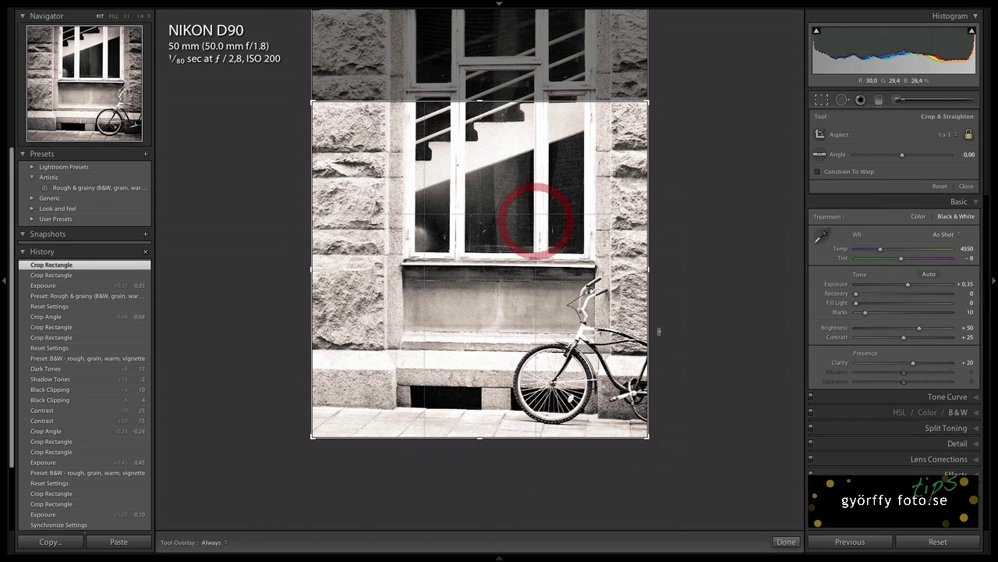
{"action": "left_click", "coordinate": [794, 541]}
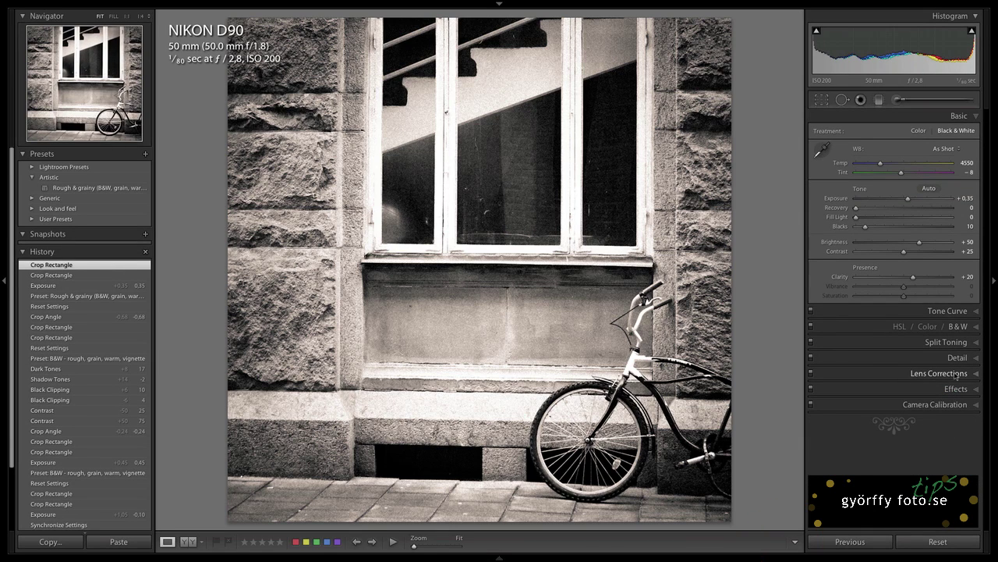
- Enable lens profile corrections with Nikon as the lens make on the window-and-bicycle photo
{"action": "left_click", "coordinate": [957, 377]}
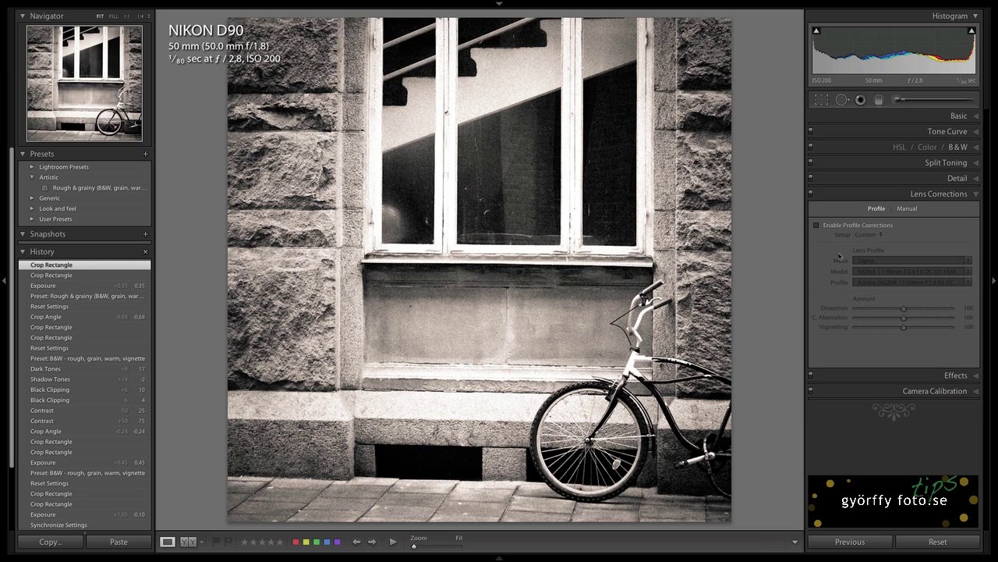
{"action": "left_click", "coordinate": [818, 224]}
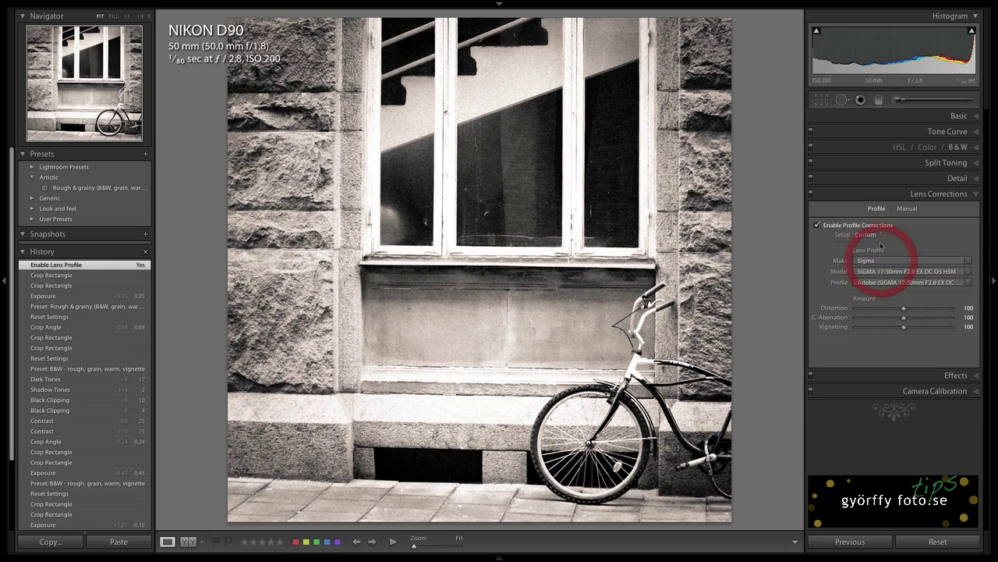
{"action": "left_click", "coordinate": [879, 262]}
{"action": "left_click", "coordinate": [879, 230]}
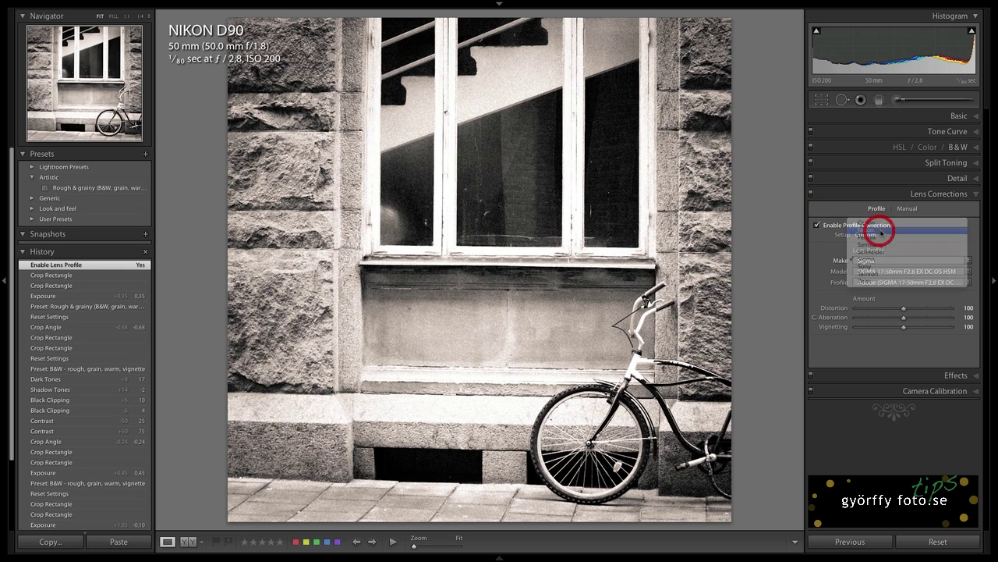
{"action": "left_click", "coordinate": [965, 195]}
- Set the photo's Exposure to +0.30 in the Basic panel
{"action": "left_click", "coordinate": [958, 116]}
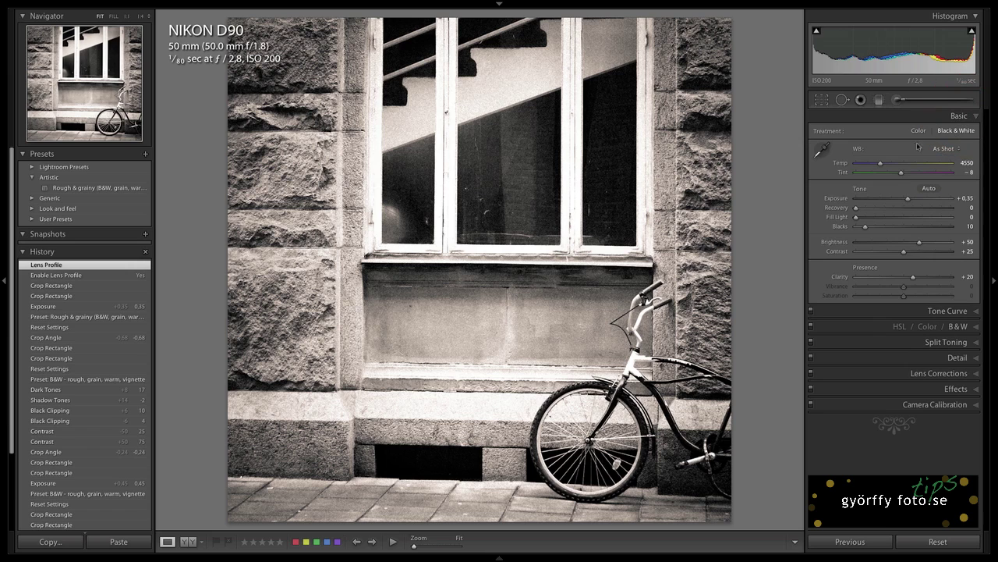
{"action": "left_click", "coordinate": [141, 16]}
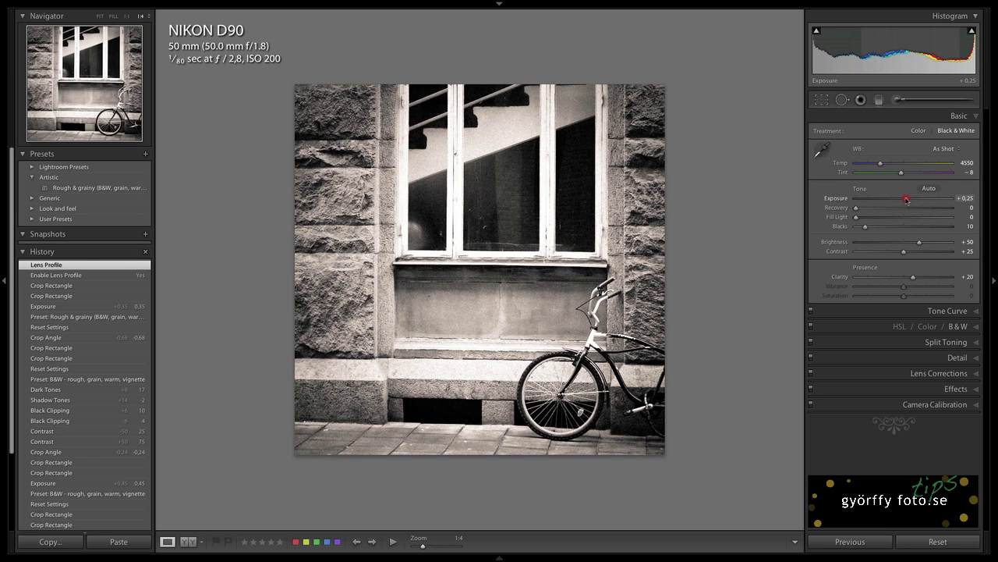
{"action": "left_click_drag", "start_coordinate": [906, 200], "coordinate": [907, 199]}
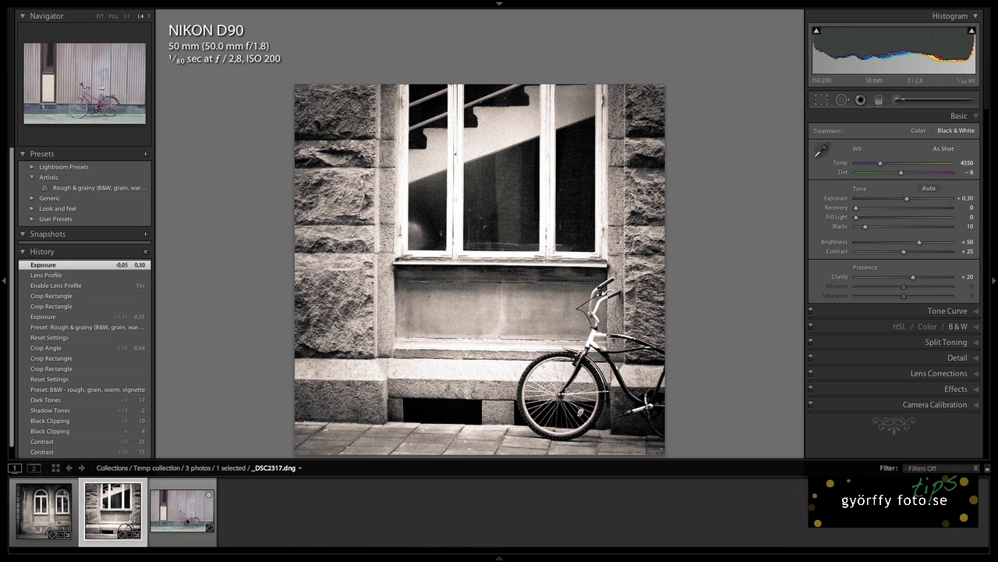
- Apply the Rough & grainy preset to the pink bicycle photo and crop it to a shifted, tightened 1 x 1 square
{"action": "left_click", "coordinate": [187, 516]}
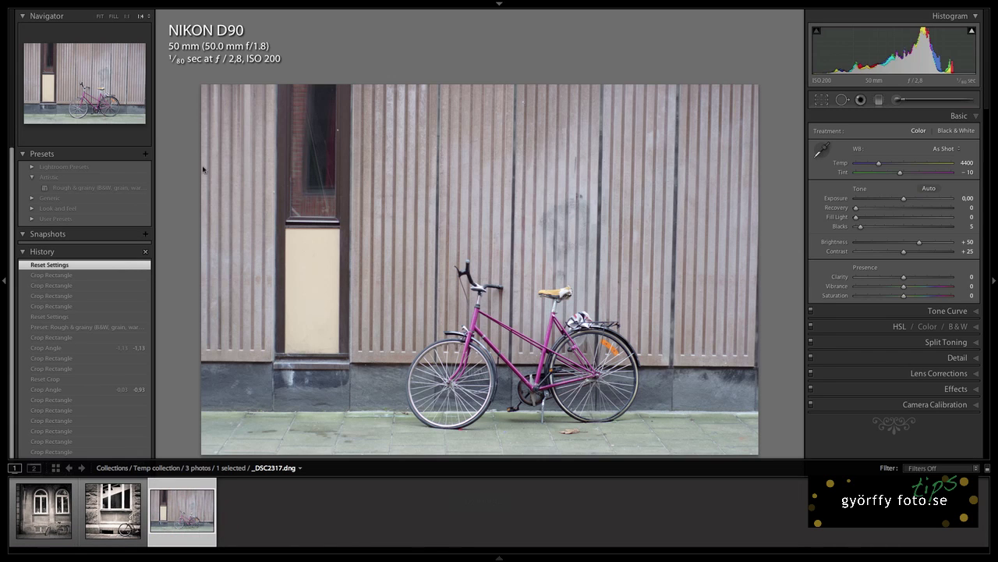
{"action": "left_click", "coordinate": [84, 189]}
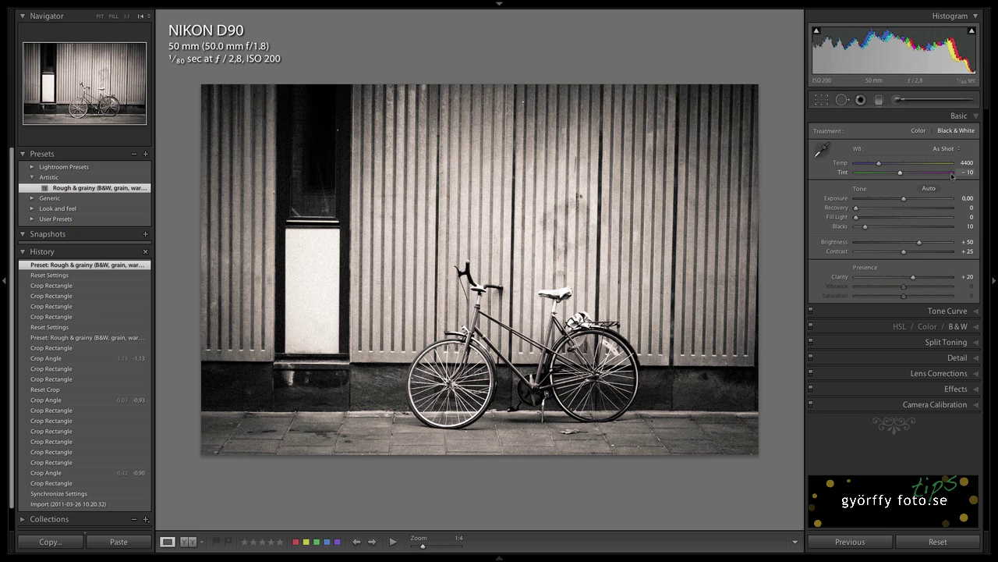
{"action": "left_click", "coordinate": [821, 100]}
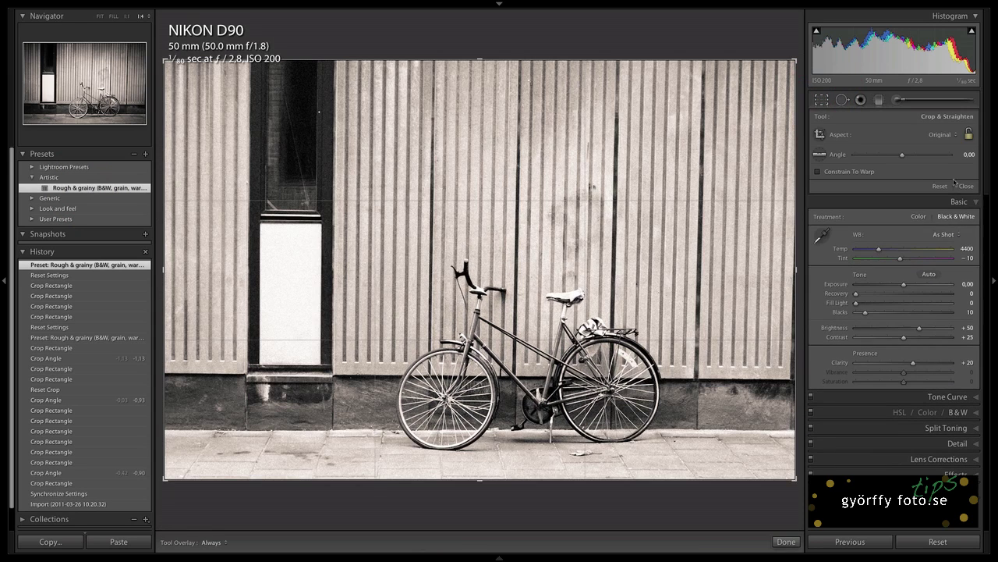
{"action": "left_click", "coordinate": [952, 136]}
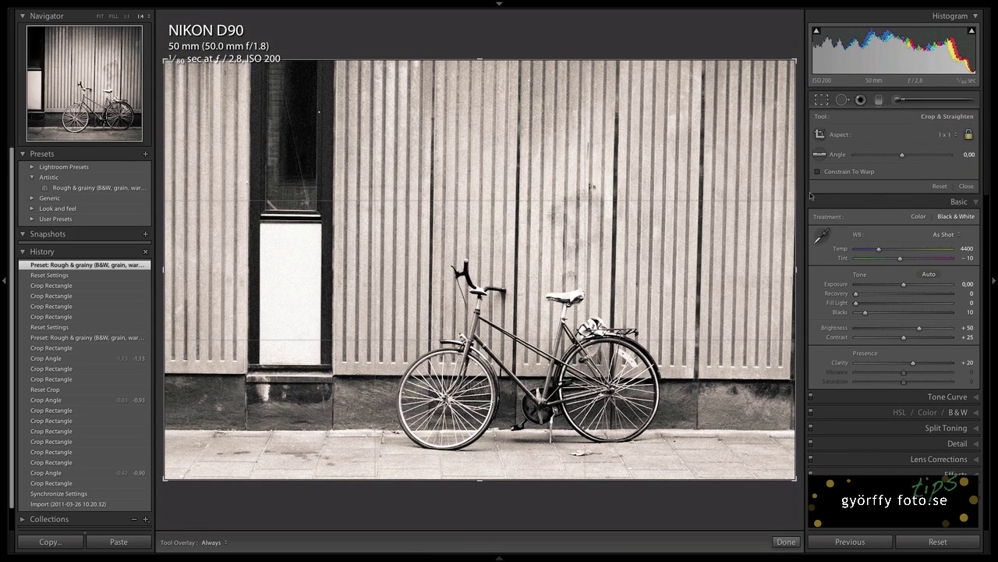
{"action": "left_click_drag", "start_coordinate": [421, 320], "coordinate": [527, 321]}
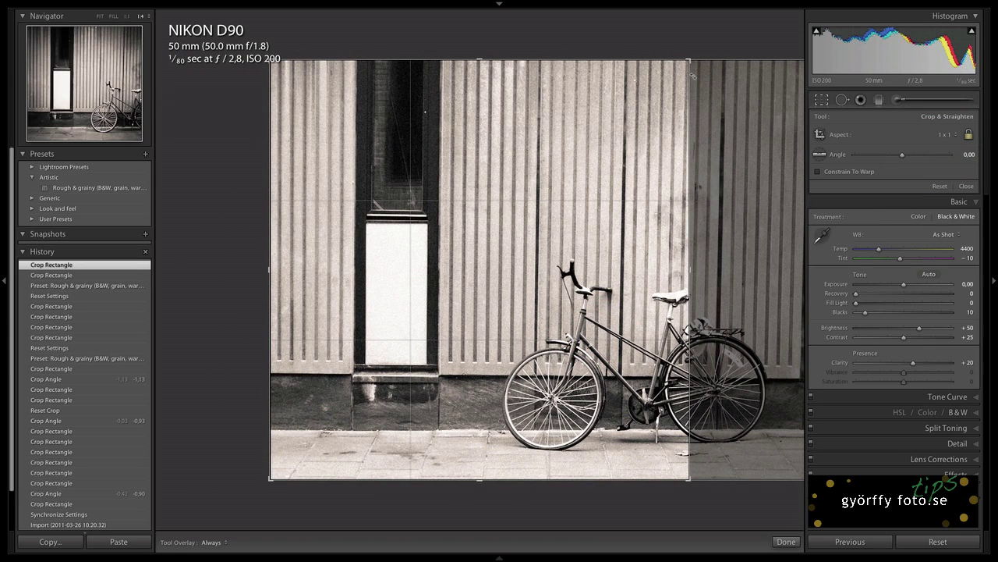
{"action": "left_click_drag", "start_coordinate": [690, 60], "coordinate": [681, 62]}
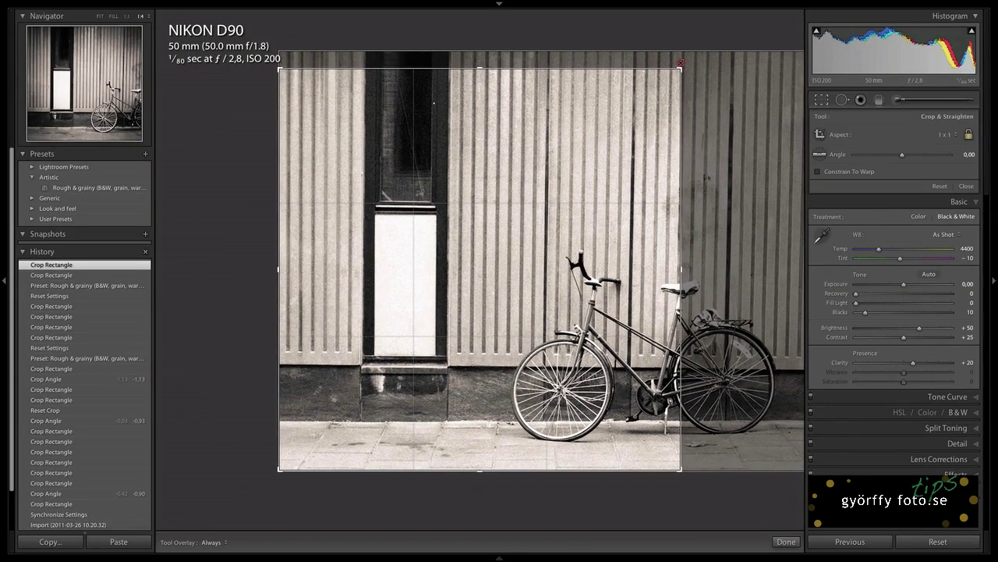
{"action": "left_click", "coordinate": [787, 541]}
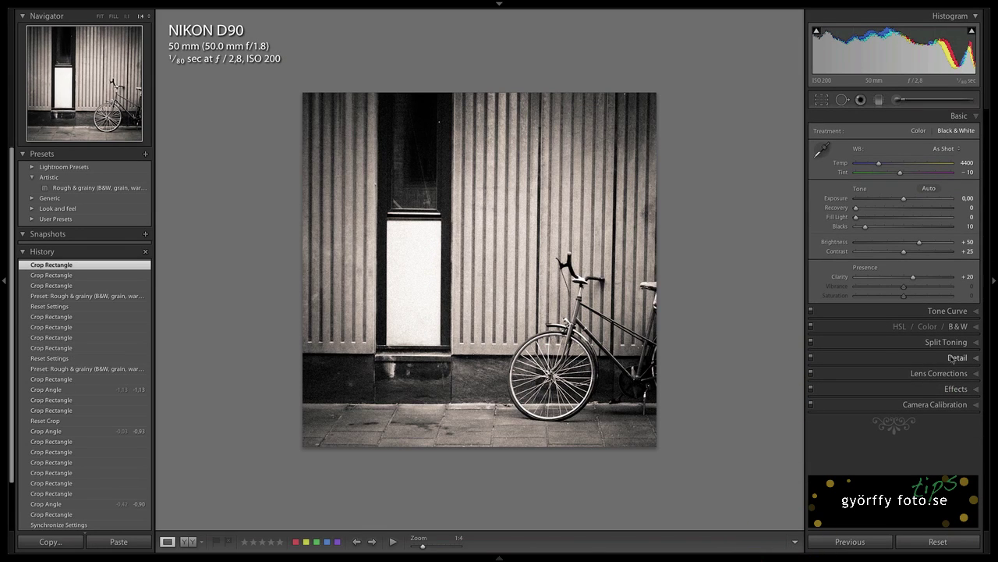
{"action": "left_click", "coordinate": [958, 358]}
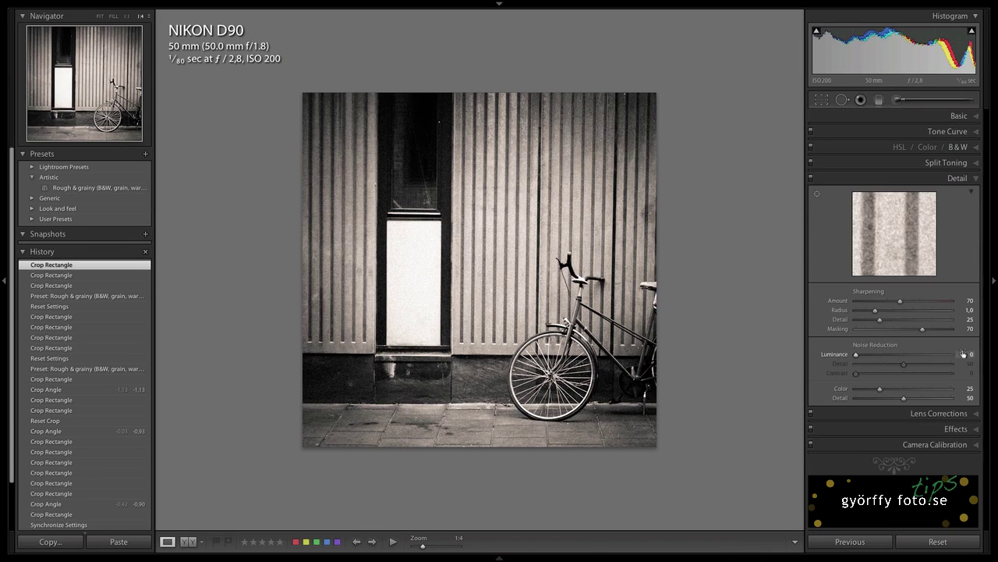
{"action": "left_click", "coordinate": [950, 413]}
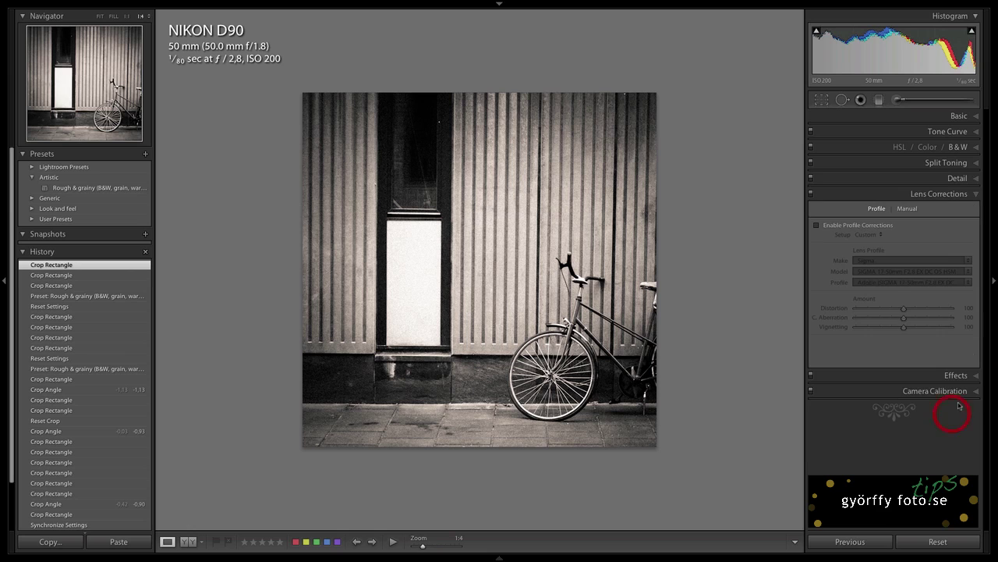
- Enable the Nikon lens profile correction and set Exposure to +0.30 on the striped-facade photo
{"action": "left_click", "coordinate": [817, 224]}
{"action": "left_click", "coordinate": [877, 259]}
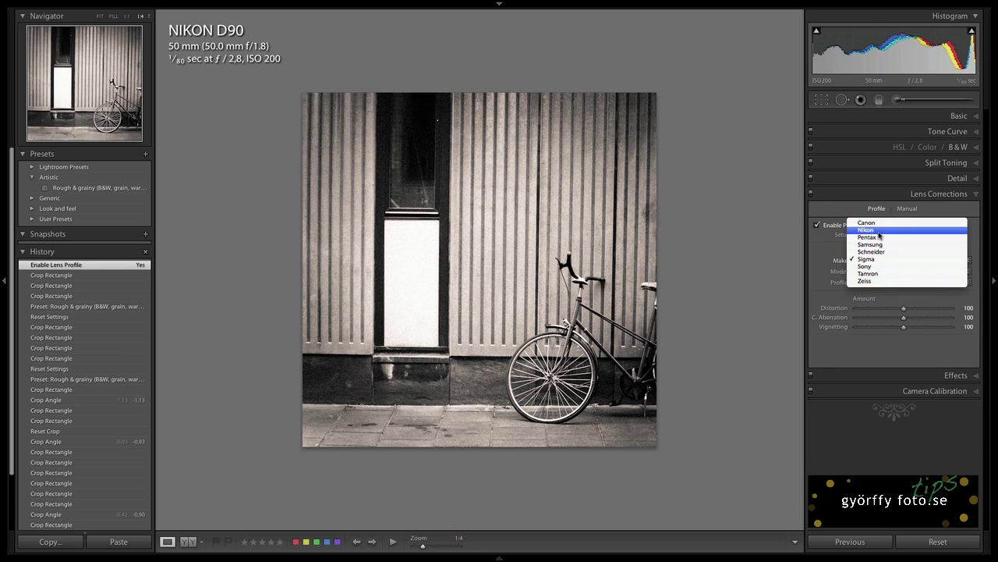
{"action": "left_click", "coordinate": [878, 231]}
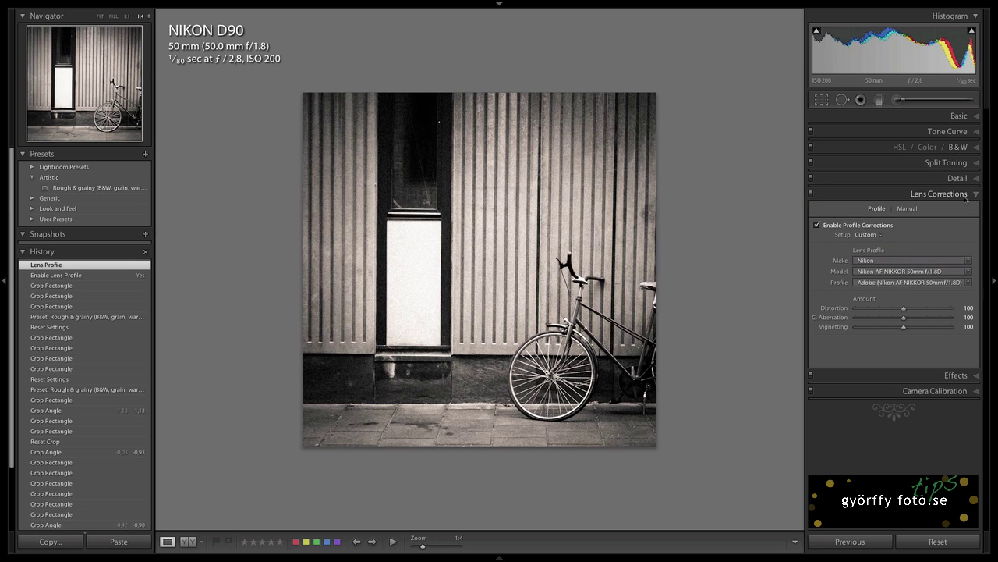
{"action": "left_click", "coordinate": [964, 195]}
{"action": "left_click", "coordinate": [969, 115]}
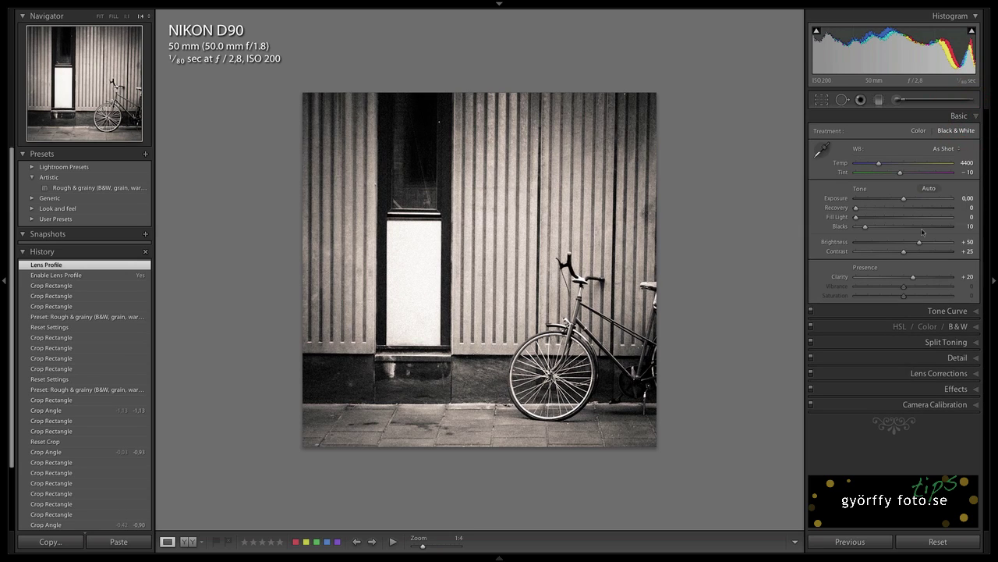
{"action": "left_click_drag", "start_coordinate": [906, 200], "coordinate": [908, 199]}
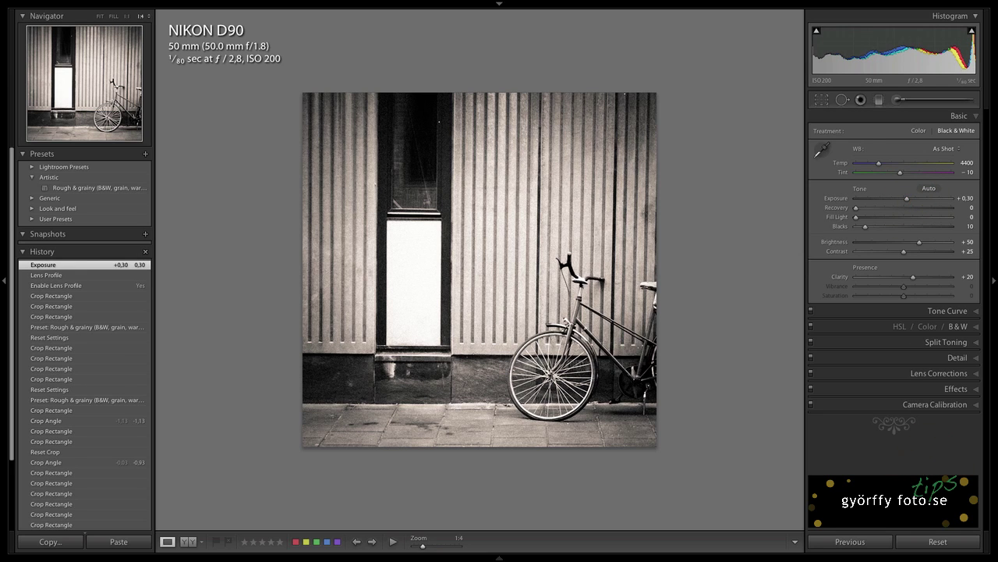
- Select all three photos in the grid and show them in Survey view on a secondary display
{"action": "key", "text": "g"}
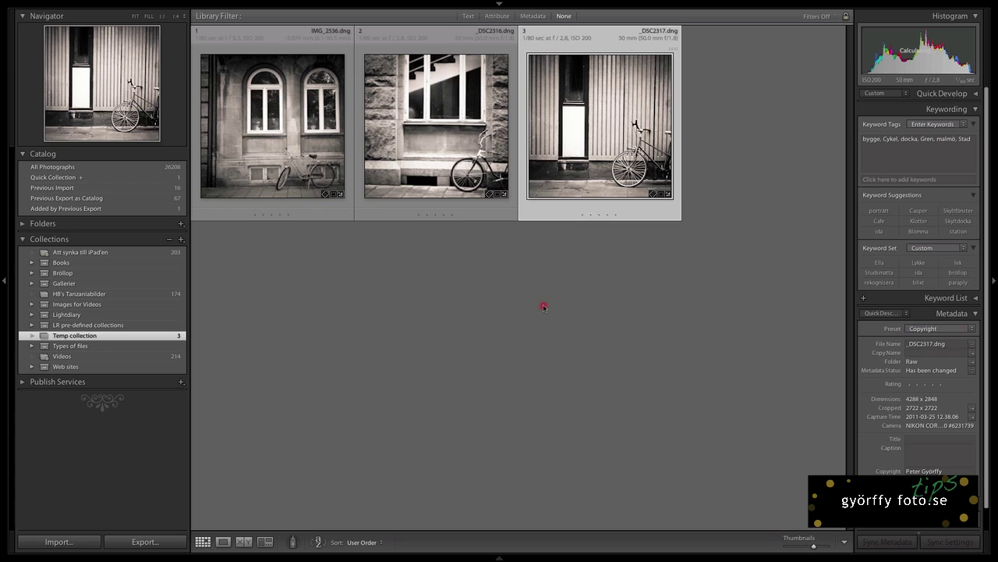
{"action": "left_click", "coordinate": [546, 305]}
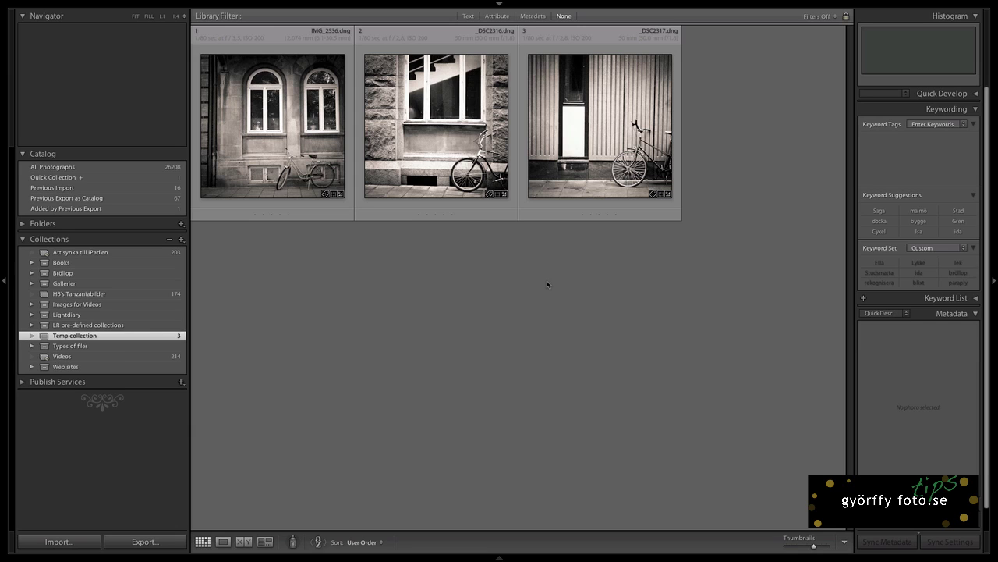
{"action": "left_click", "coordinate": [579, 178]}
{"action": "left_click", "coordinate": [308, 145], "text": "shift"}
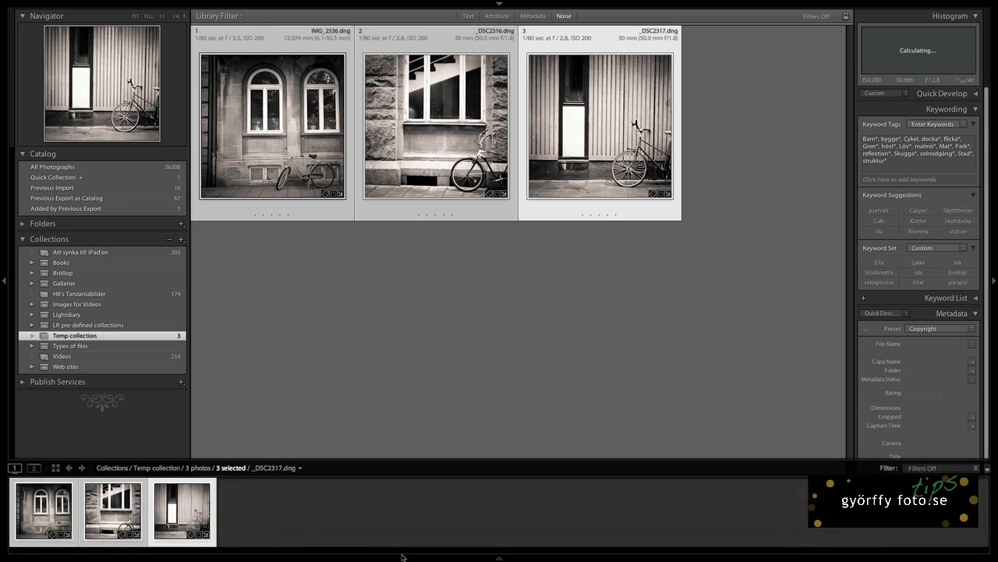
{"action": "left_click", "coordinate": [34, 468]}
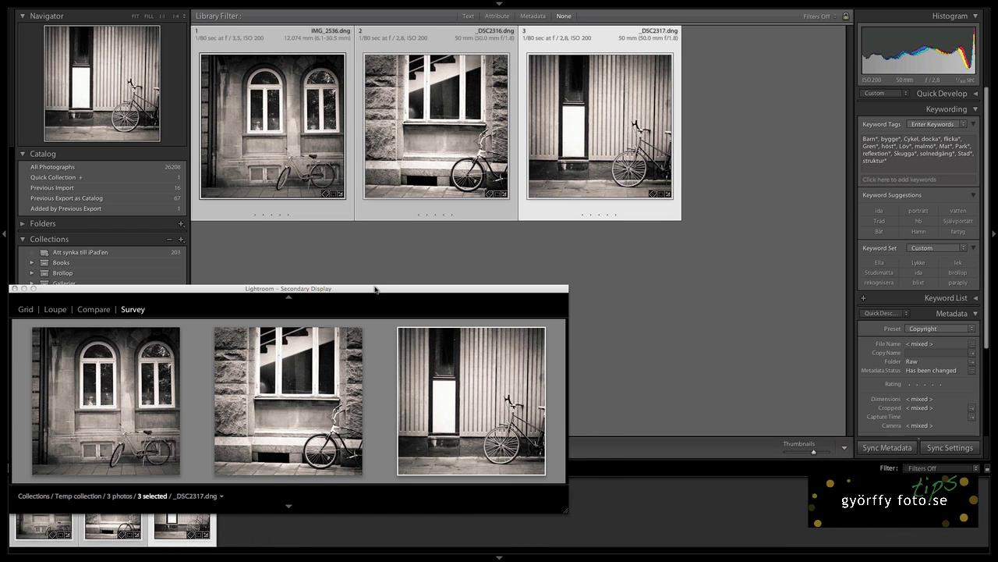
- Move the Survey window to the lower left and start cropping the arched-window facade photo
{"action": "left_click_drag", "start_coordinate": [373, 288], "coordinate": [483, 193]}
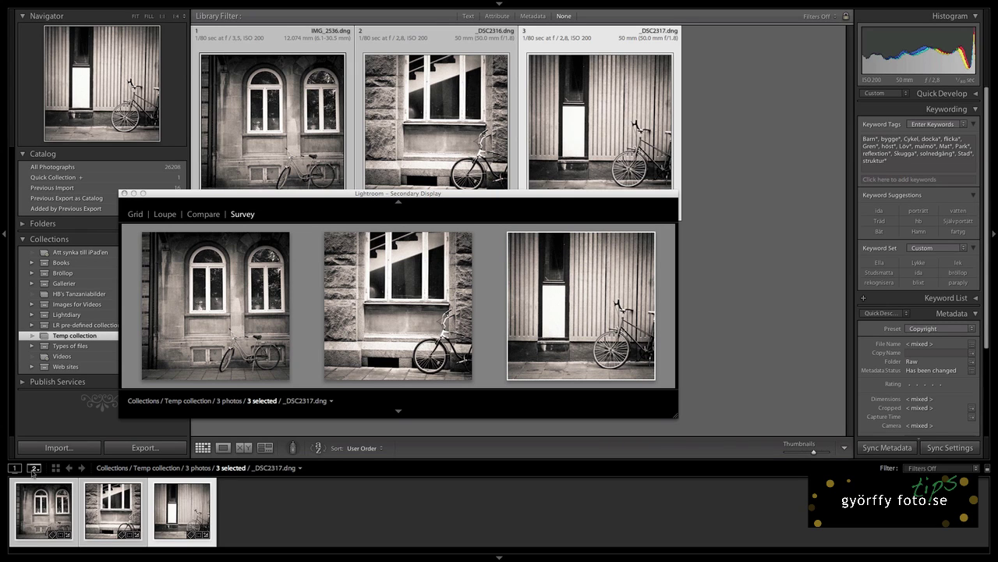
{"action": "left_click", "coordinate": [499, 556]}
{"action": "left_click_drag", "start_coordinate": [457, 197], "coordinate": [342, 343]}
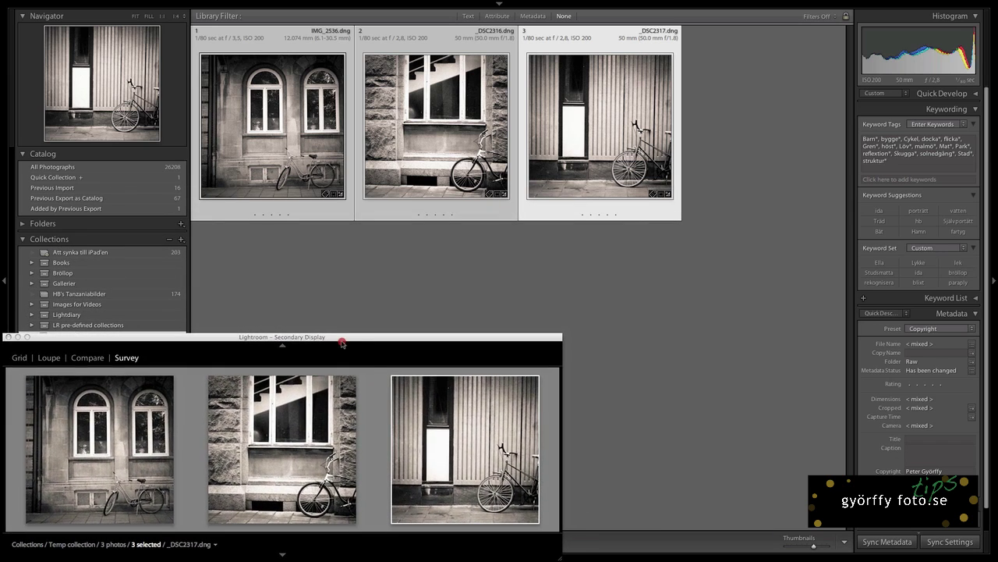
{"action": "mouse_move", "coordinate": [581, 305]}
{"action": "left_click", "coordinate": [77, 474]}
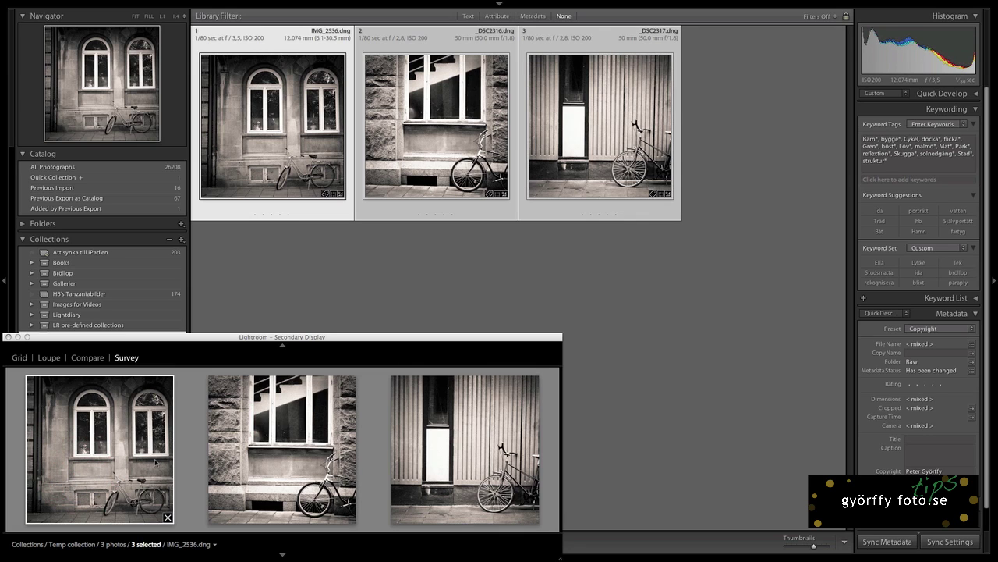
{"action": "key", "text": "r"}
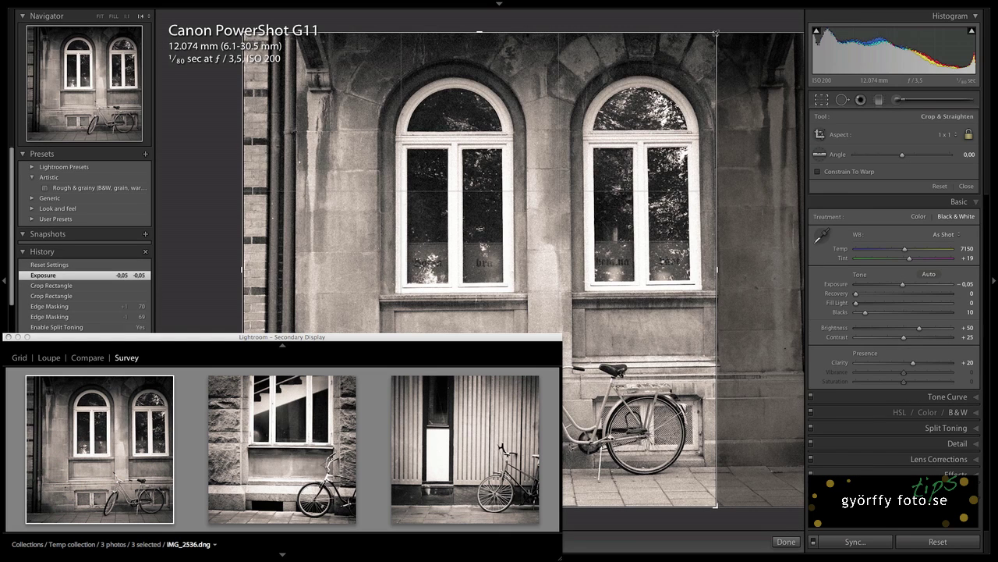
- Tighten the facade photo's square crop around the window and bicycle, then switch to the stone-wall photo
{"action": "mouse_move", "coordinate": [715, 34]}
{"action": "left_mouse_down"}
{"action": "mouse_move", "coordinate": [664, 85]}
{"action": "mouse_move", "coordinate": [651, 54]}
{"action": "left_mouse_up"}
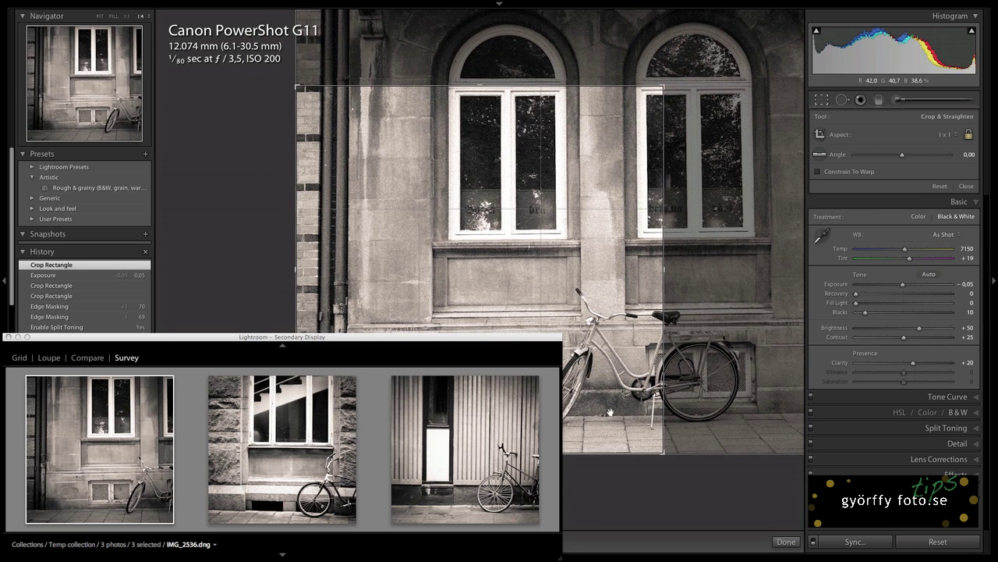
{"action": "key", "text": "Return"}
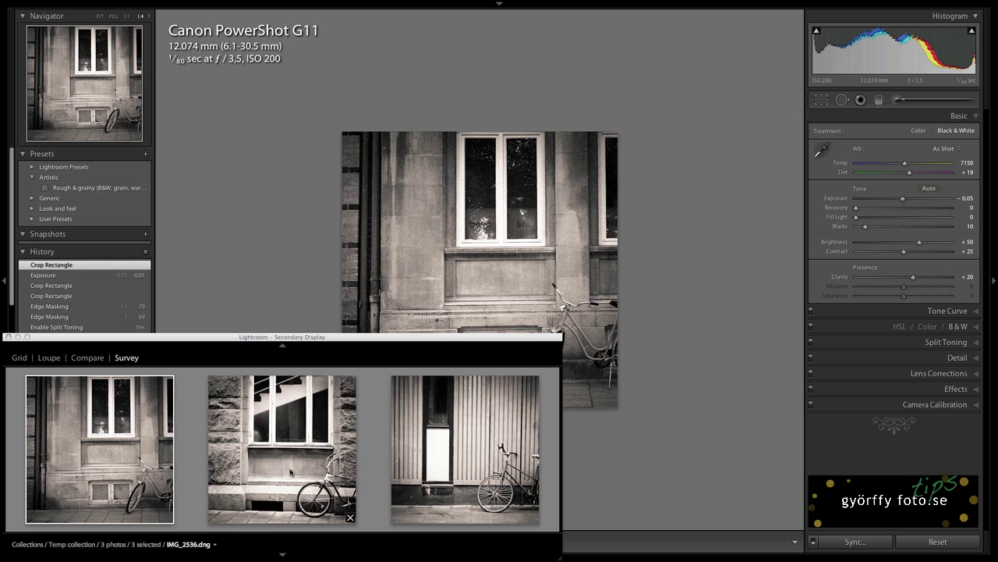
{"action": "left_click", "coordinate": [289, 471]}
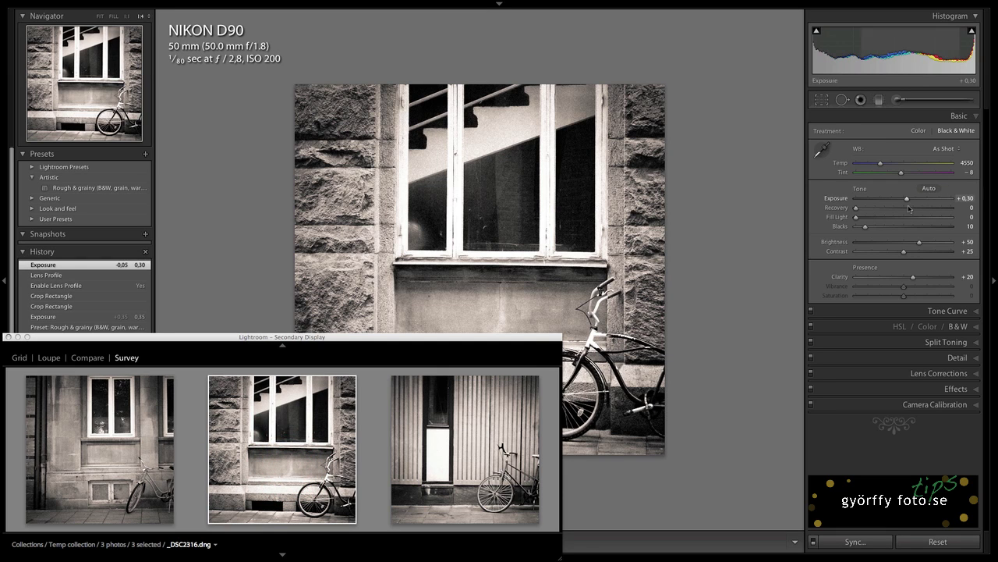
- Set the stone-wall photo's Exposure to 0.00 and return to the Library grid
{"action": "left_click_drag", "start_coordinate": [907, 200], "coordinate": [898, 201]}
{"action": "left_click_drag", "start_coordinate": [874, 200], "coordinate": [872, 199]}
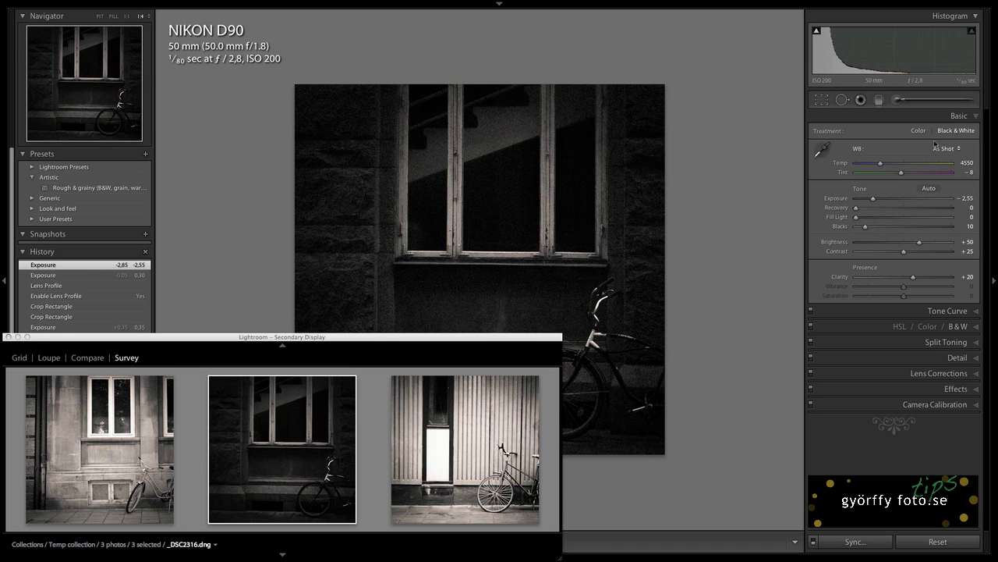
{"action": "left_click_drag", "start_coordinate": [874, 200], "coordinate": [904, 200]}
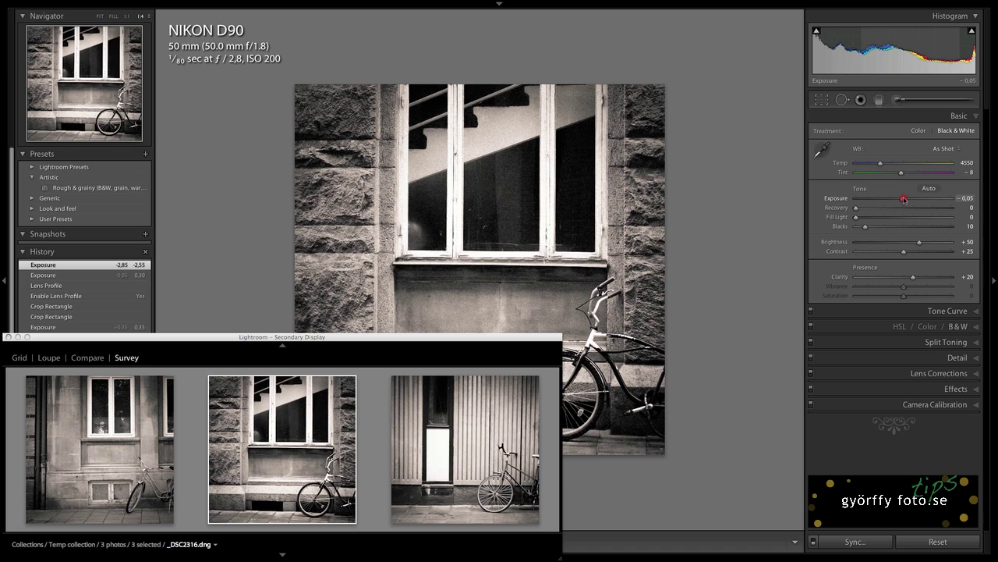
{"action": "left_click_drag", "start_coordinate": [904, 200], "coordinate": [905, 201]}
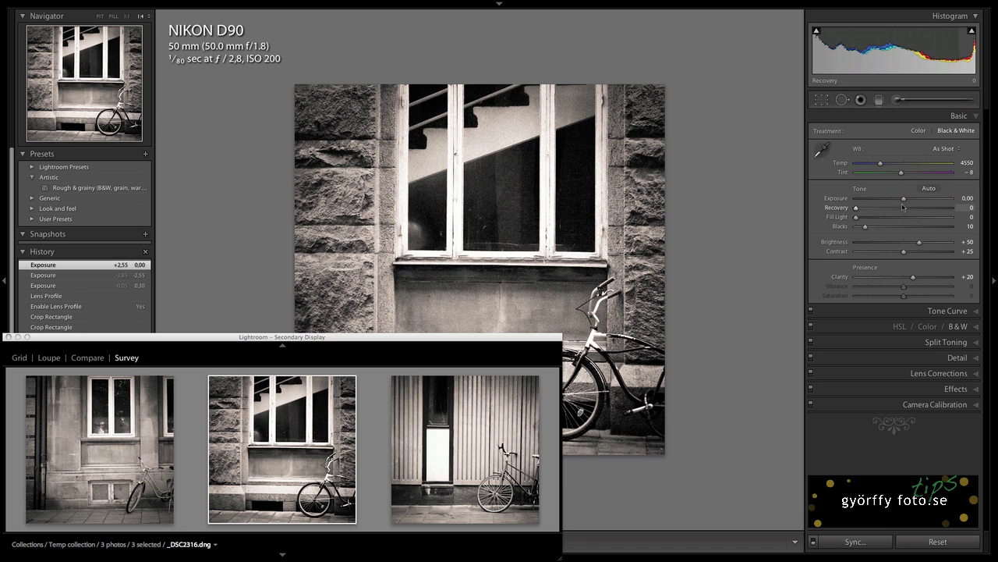
{"action": "left_click", "coordinate": [789, 259]}
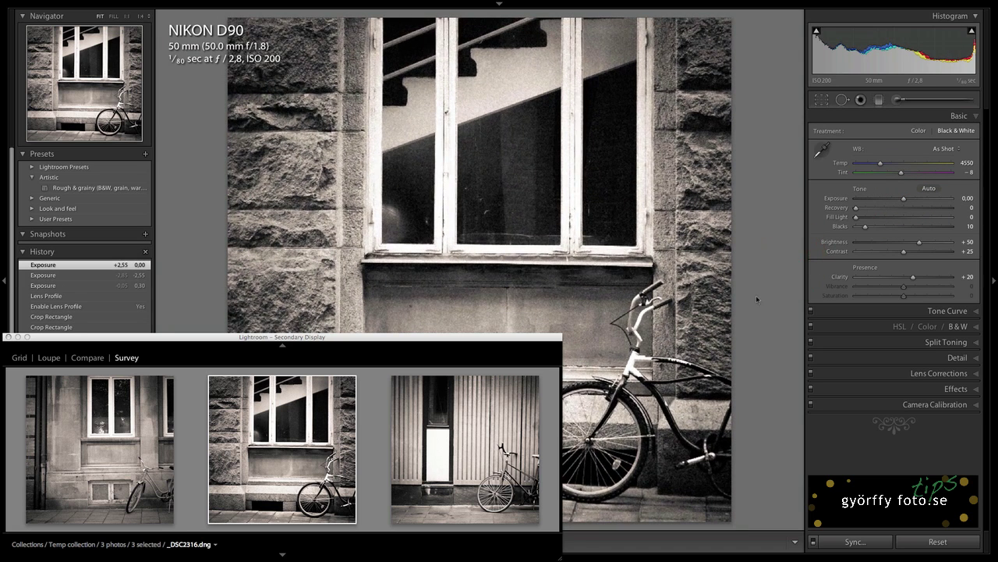
{"action": "left_click", "coordinate": [749, 301]}
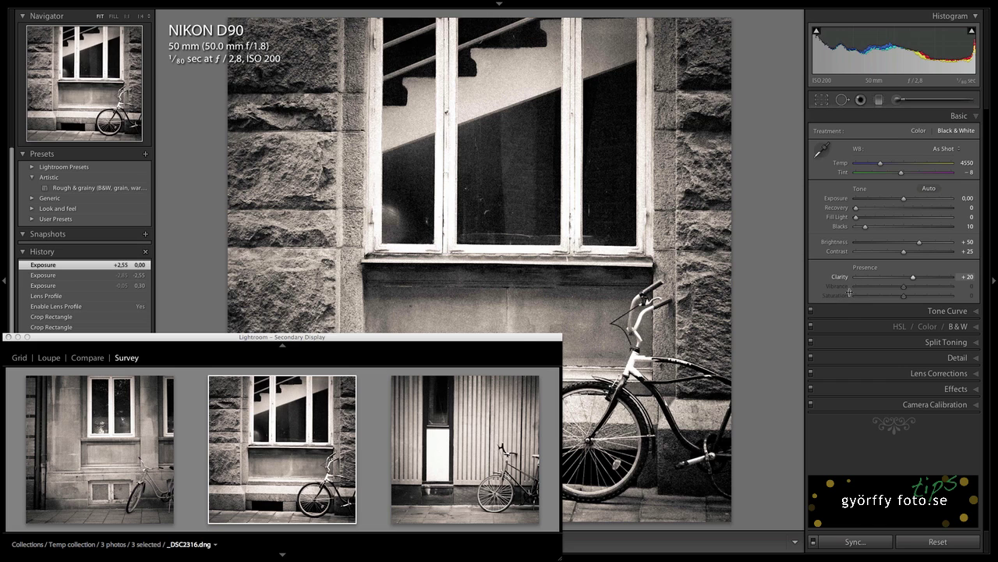
{"action": "key", "text": "g"}
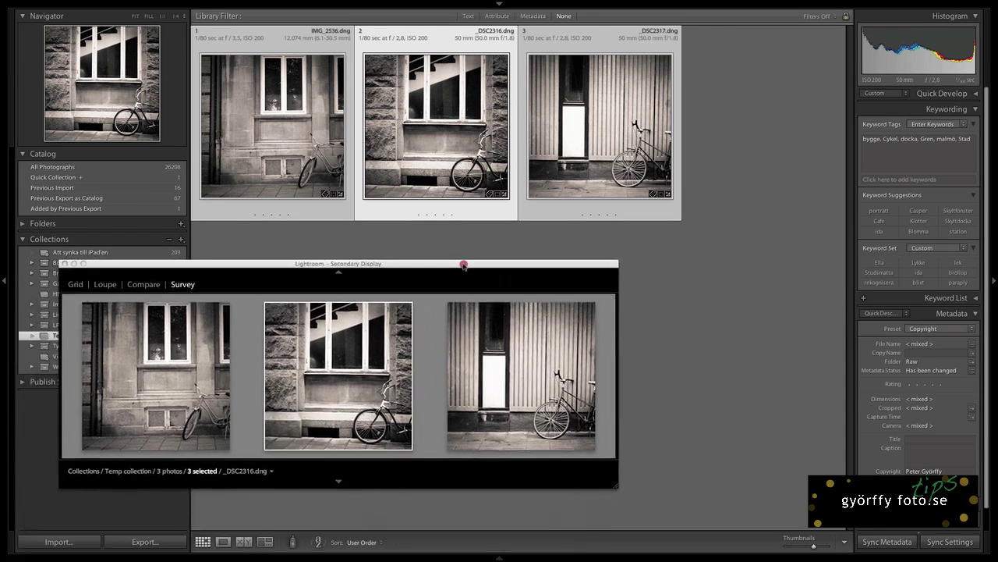
{"action": "left_click_drag", "start_coordinate": [402, 344], "coordinate": [567, 249]}
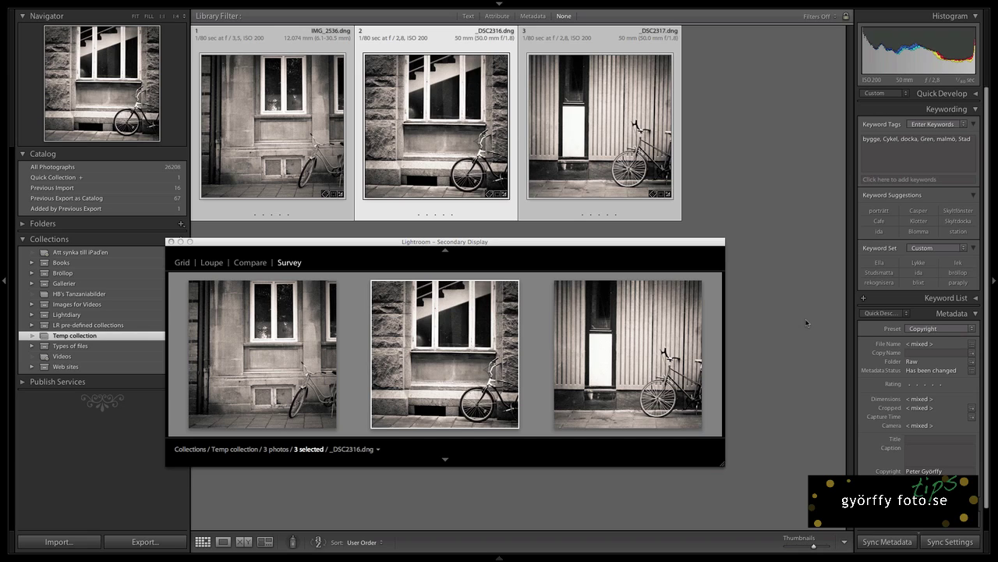
{"action": "left_click", "coordinate": [757, 180]}
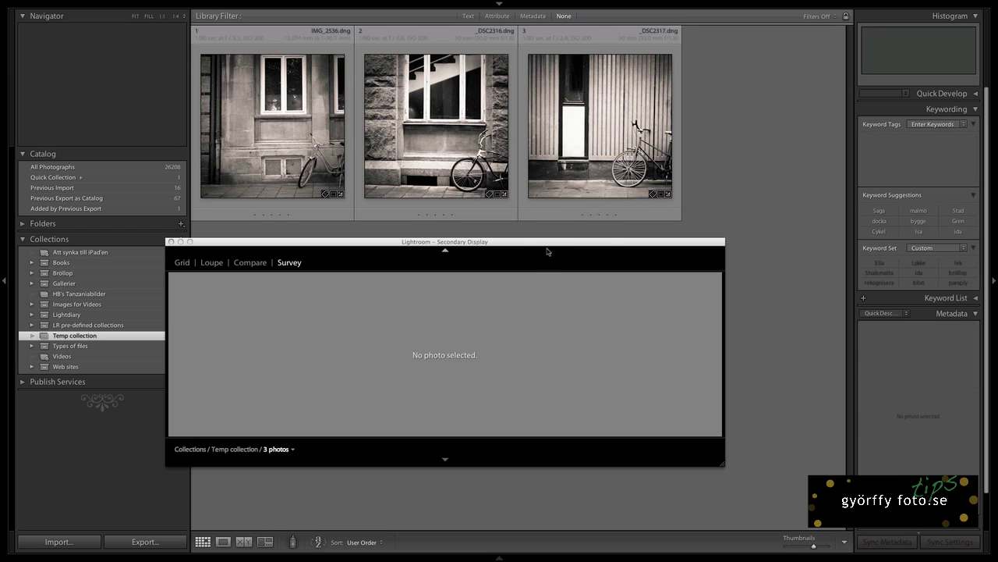
{"action": "left_click_drag", "start_coordinate": [549, 246], "coordinate": [536, 277]}
{"action": "left_click", "coordinate": [601, 138]}
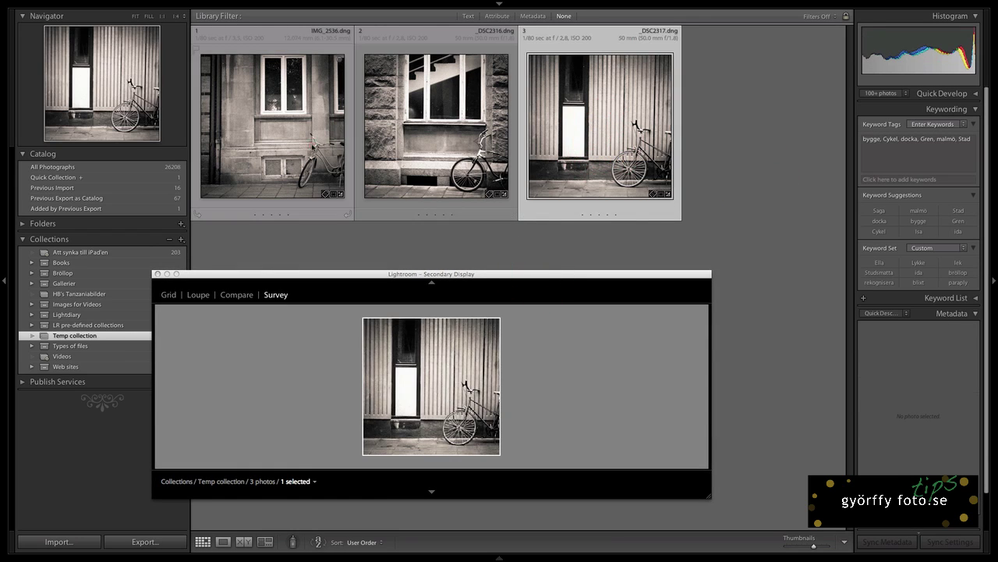
{"action": "key", "text": "ctrl+a"}
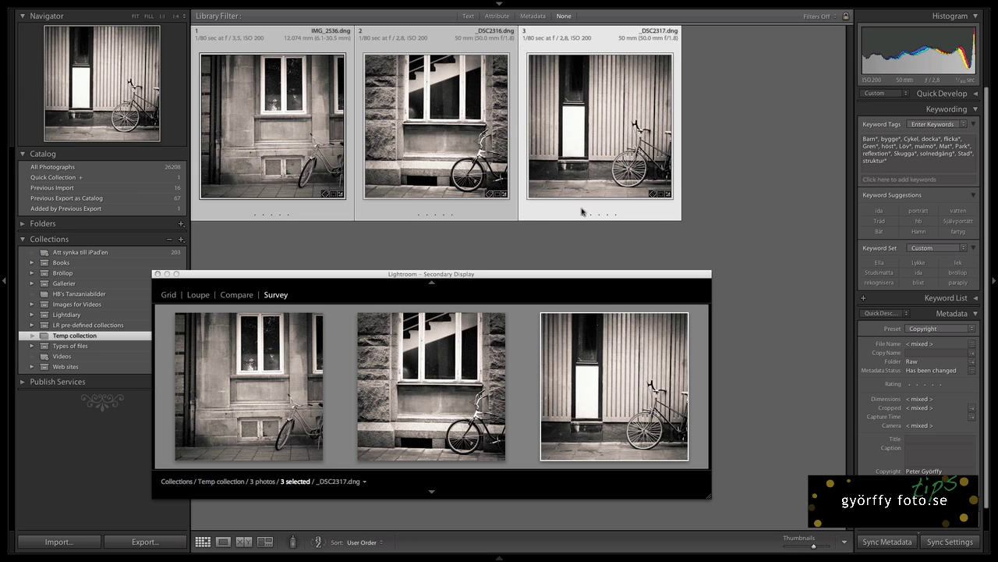
- Reorder the grid so the vertical-slat photo sits second, then reselect all three photos
{"action": "left_click_drag", "start_coordinate": [583, 150], "coordinate": [351, 143]}
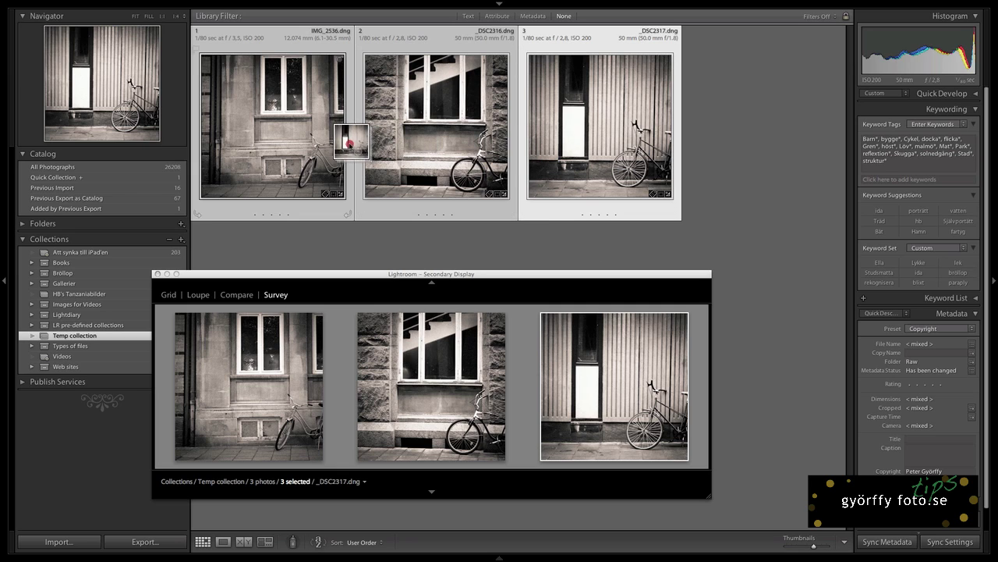
{"action": "left_click", "coordinate": [707, 151]}
{"action": "left_click_drag", "start_coordinate": [562, 149], "coordinate": [375, 149]}
{"action": "left_click", "coordinate": [586, 149]}
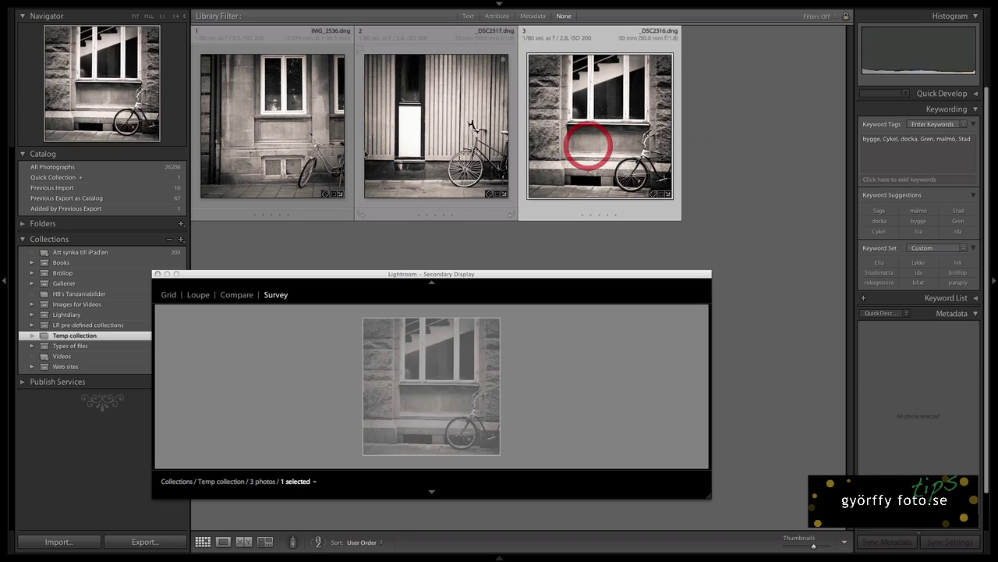
{"action": "left_click", "coordinate": [289, 156], "text": "shift"}
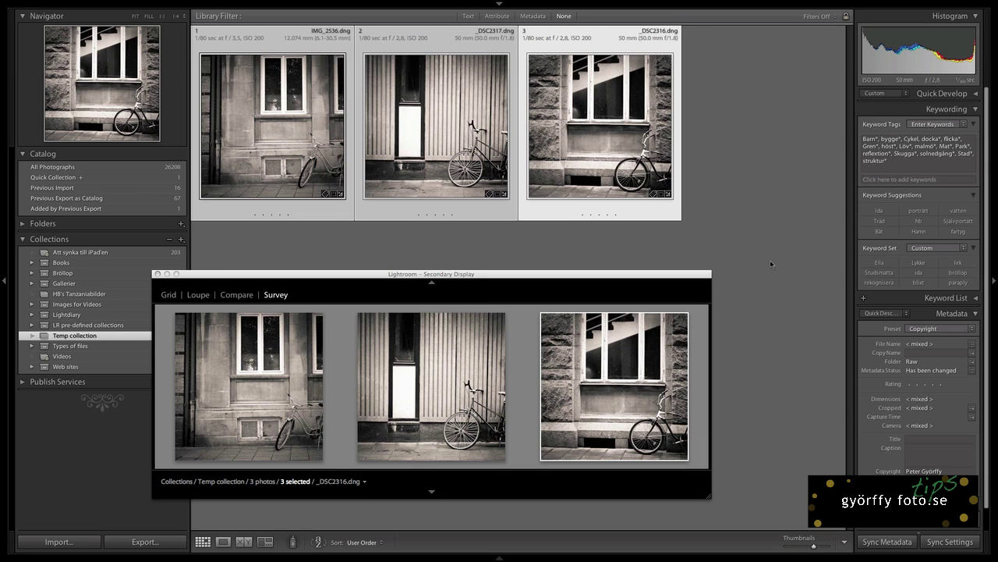
{"action": "mouse_move", "coordinate": [248, 386]}
{"action": "left_click", "coordinate": [772, 404]}
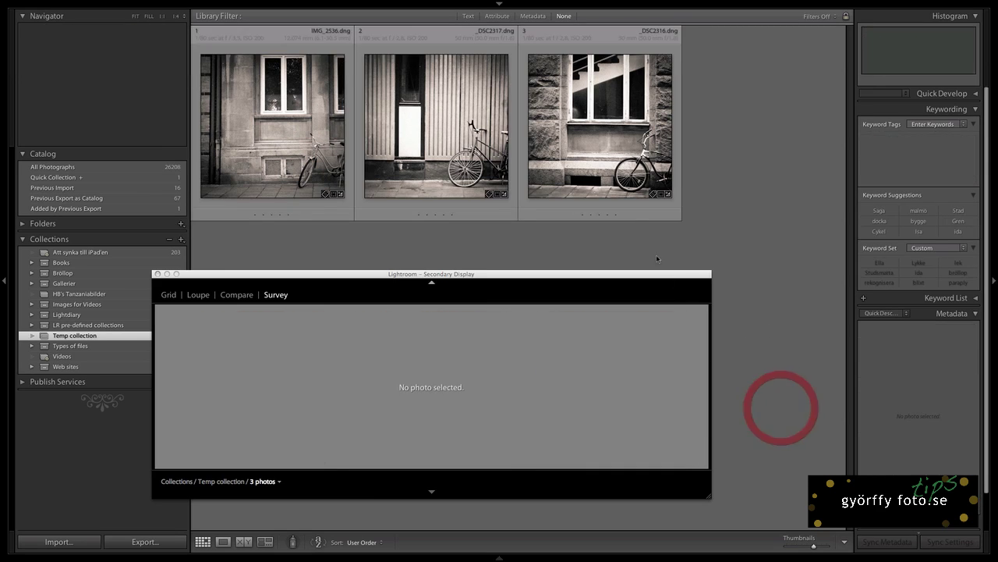
{"action": "left_click", "coordinate": [608, 139]}
{"action": "key", "text": "ctrl+a"}
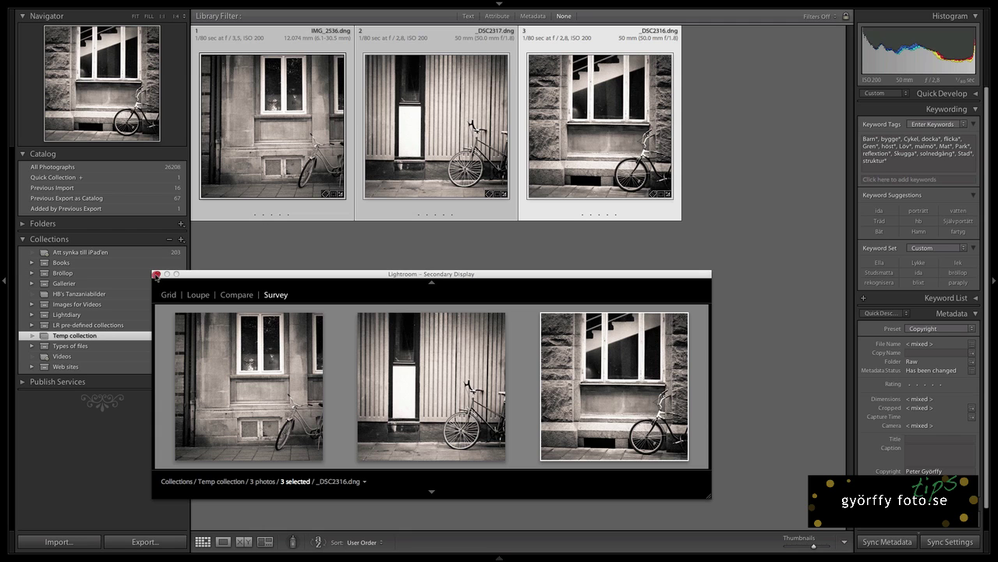
- Close the secondary survey window and select only the first facade photo
{"action": "left_click", "coordinate": [157, 273]}
{"action": "left_click", "coordinate": [247, 292]}
{"action": "left_click", "coordinate": [269, 147]}
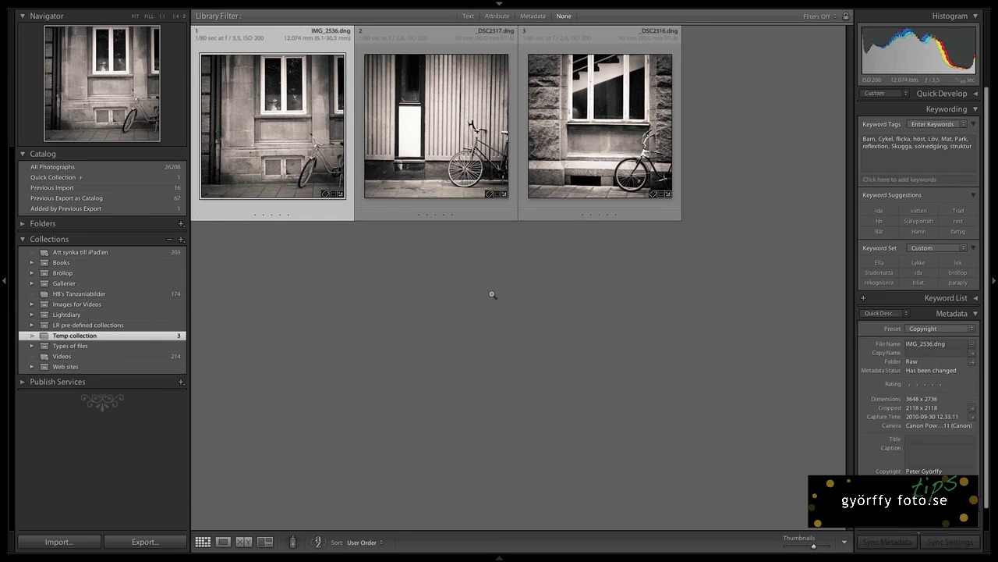
- Open IMG_2536 in Develop and choose the Rough & grainy preset
{"action": "key", "text": "d"}
{"action": "left_click", "coordinate": [95, 189]}
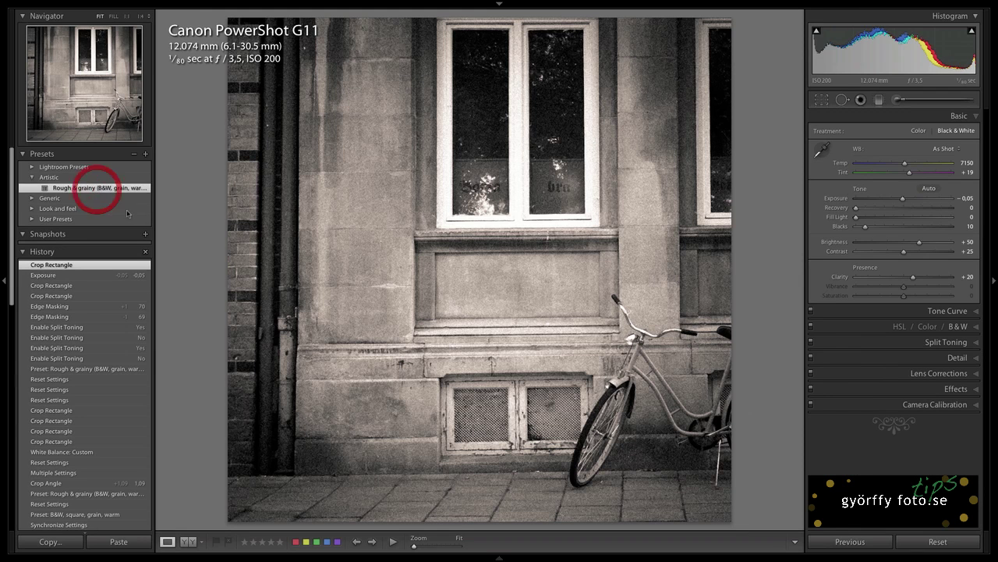